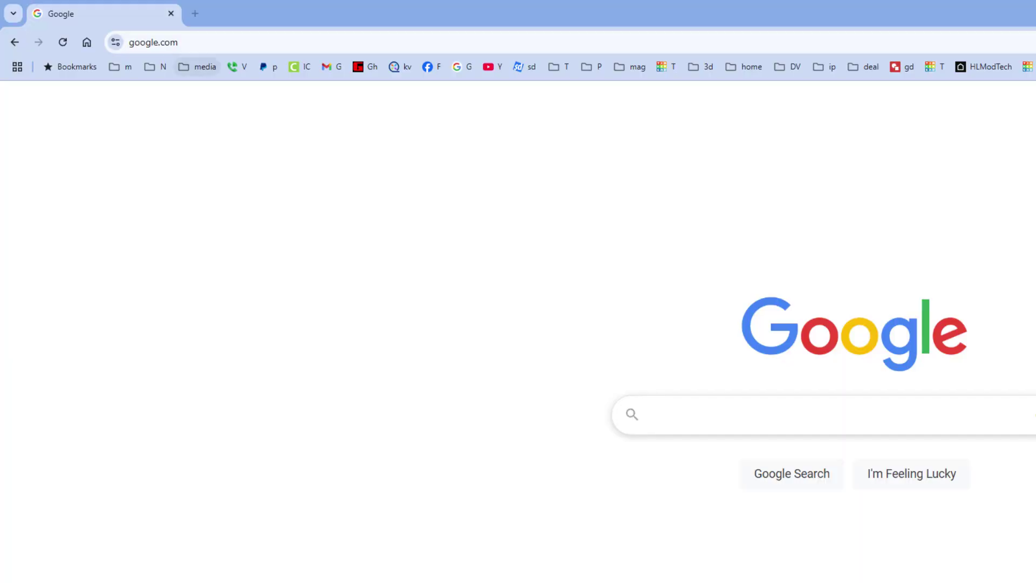
pyautogui.click(199, 42)
pyautogui.write('https://bit.ly/fishclip')
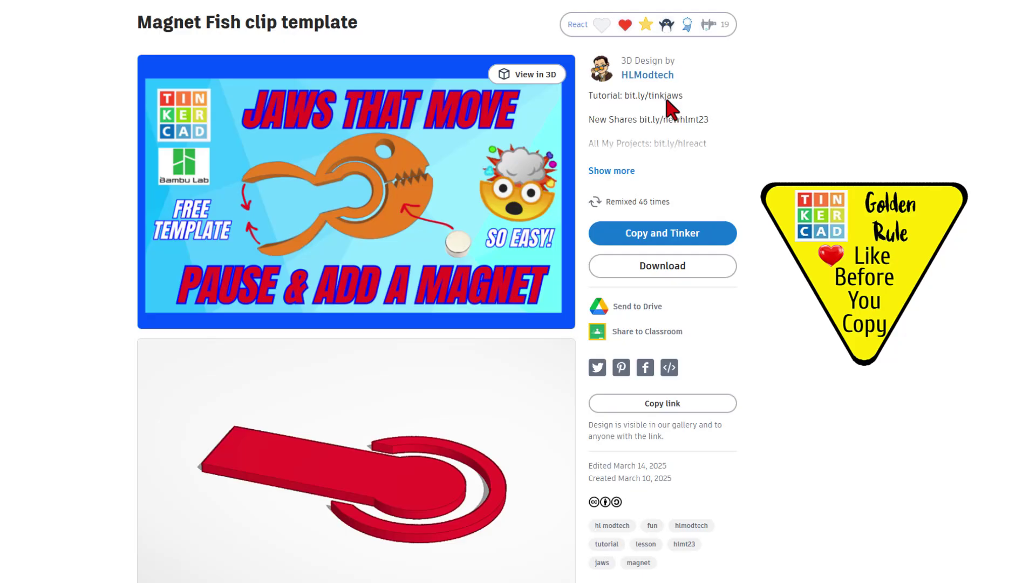
pyautogui.click(695, 24)
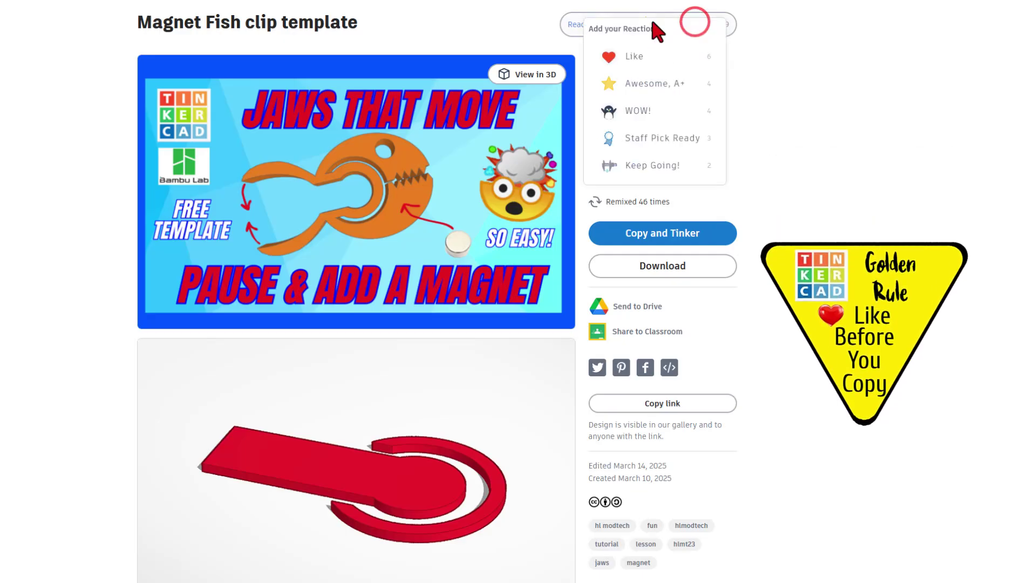
pyautogui.click(661, 80)
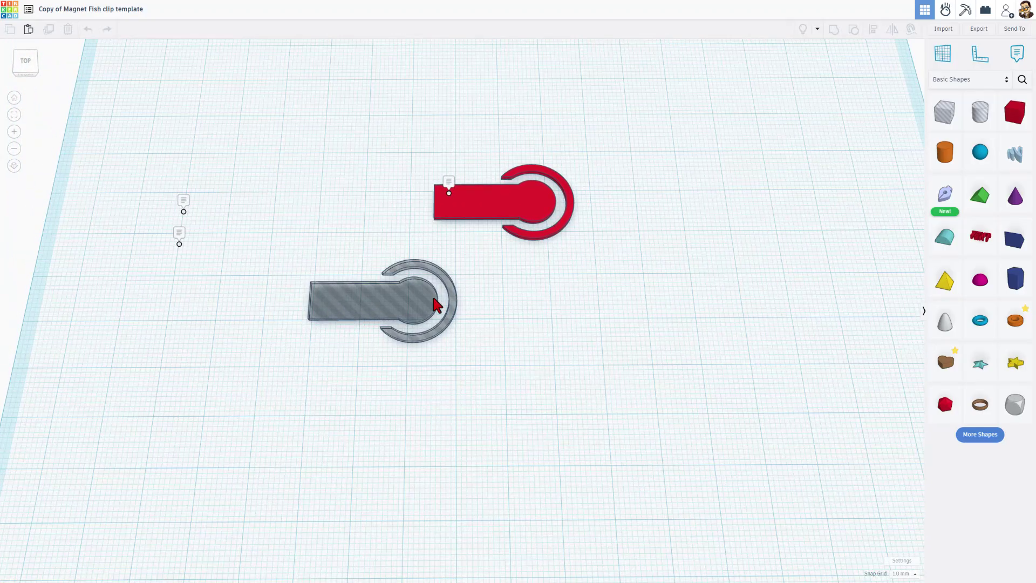
# Ungroup the red clip template, inspect its cylinder and ring parts, and group the three parts again
pyautogui.click(524, 224)
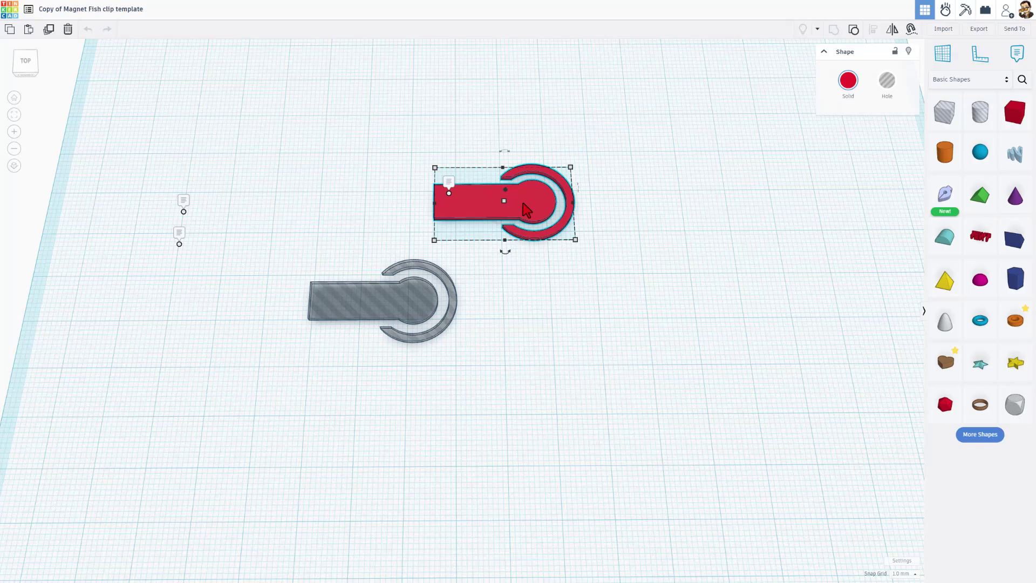
pyautogui.click(854, 29)
pyautogui.click(637, 198)
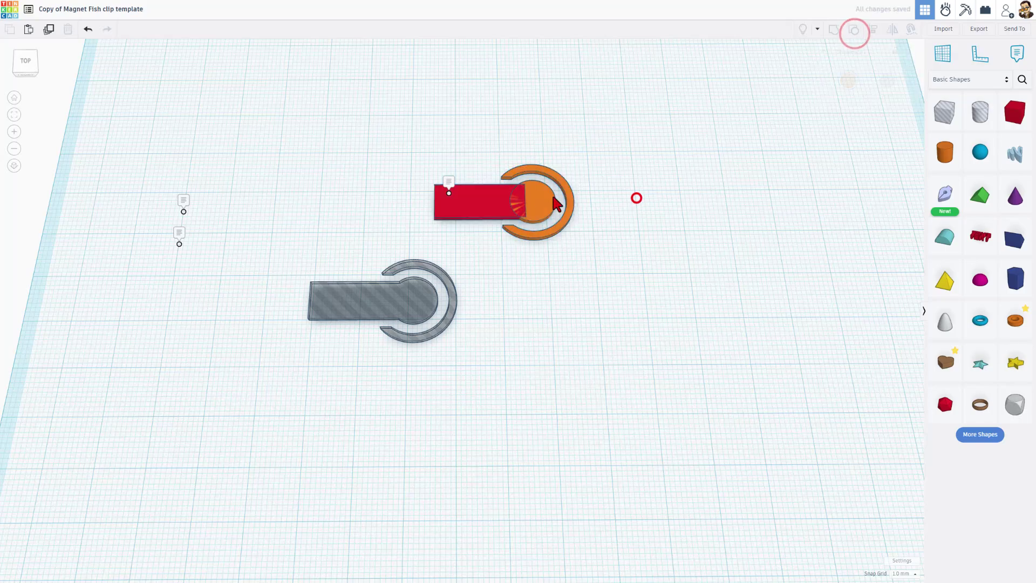
pyautogui.click(534, 216)
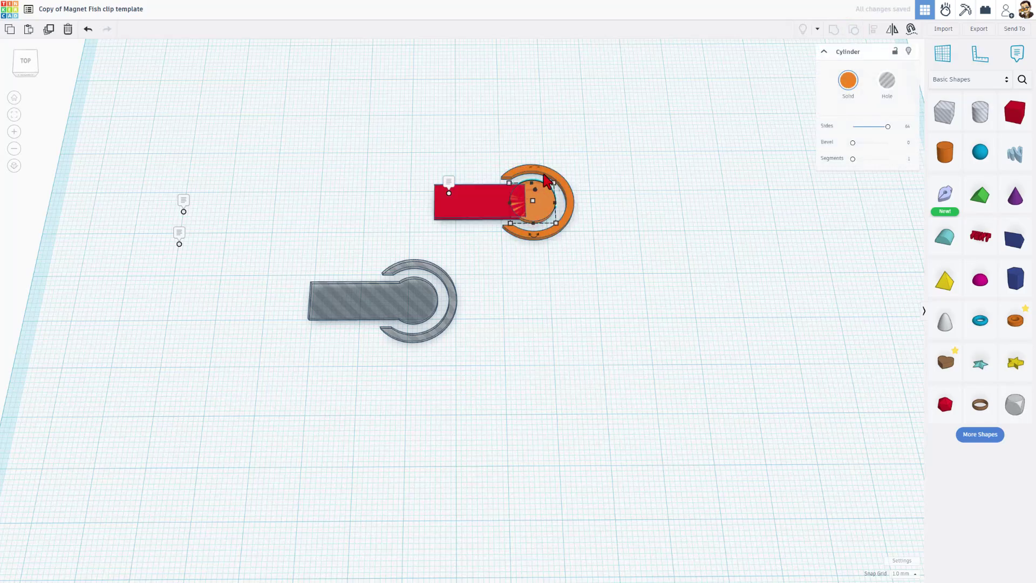
pyautogui.click(544, 172)
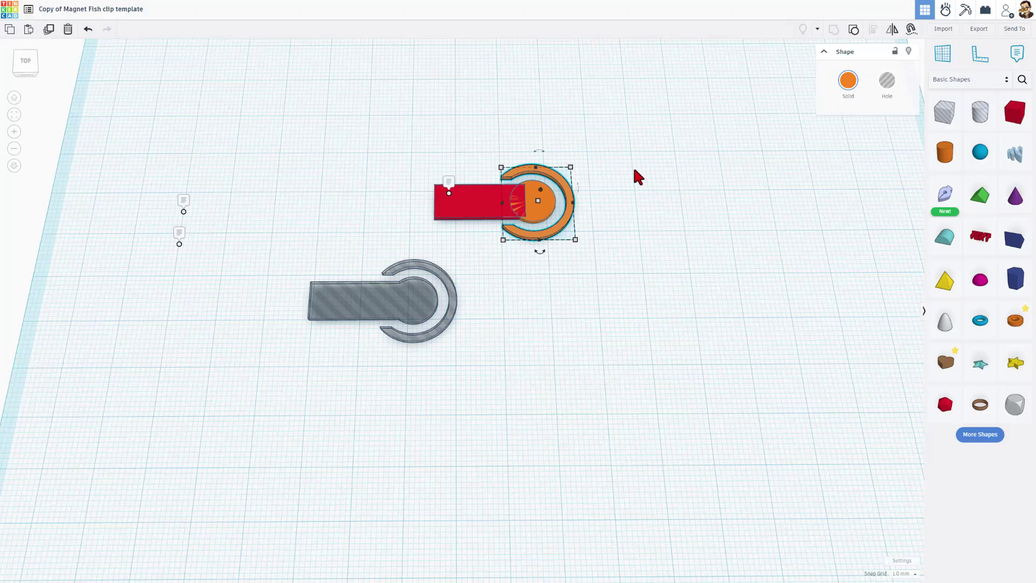
pyautogui.moveTo(636, 162); pyautogui.dragTo(489, 244)
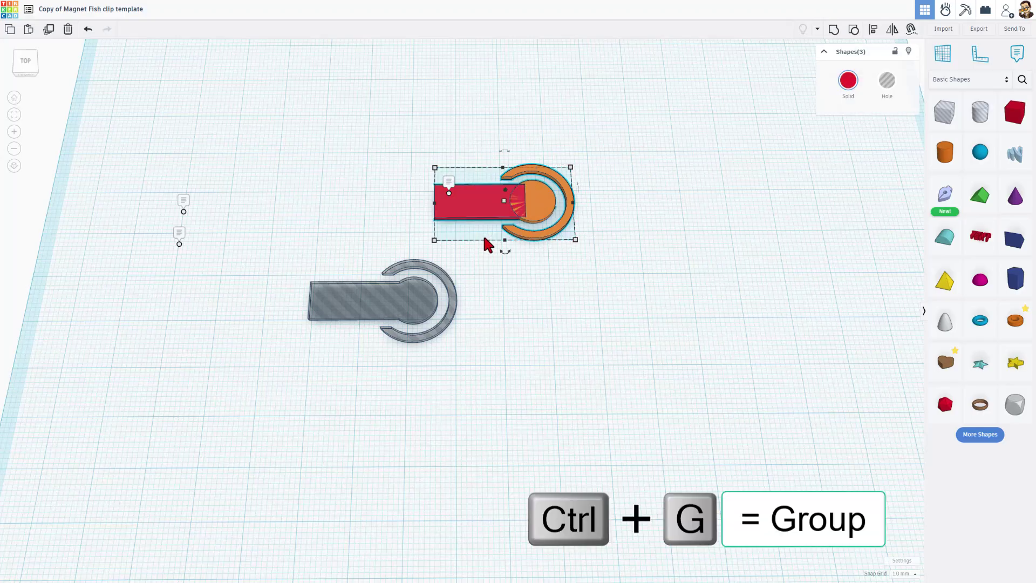
pyautogui.hotkey('ctrl', 'g')
# Paste the toothed jaw clip model onto the workplane and reposition it and the striped hole template
pyautogui.click(411, 315)
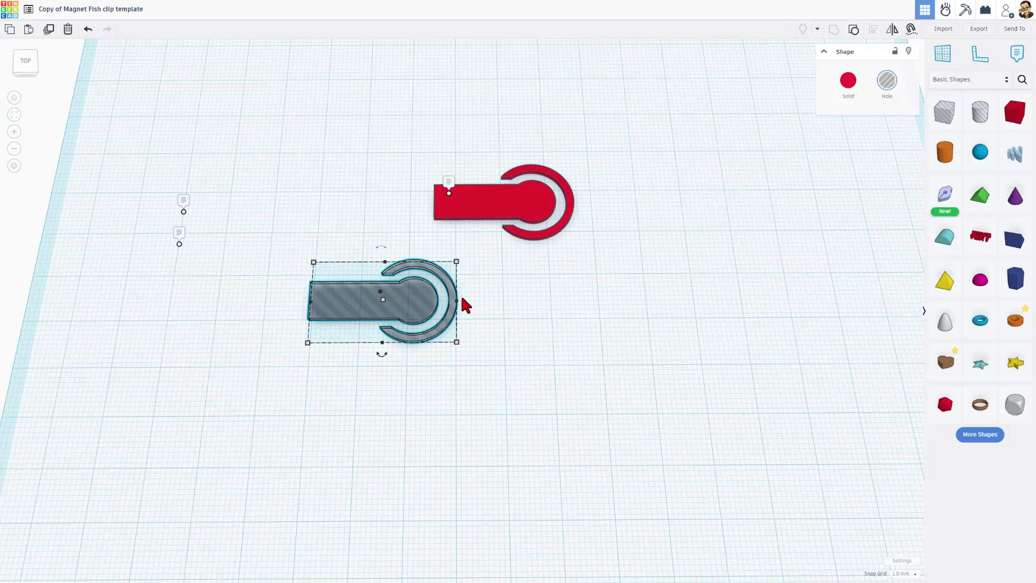
pyautogui.hotkey('ctrl', 'v')
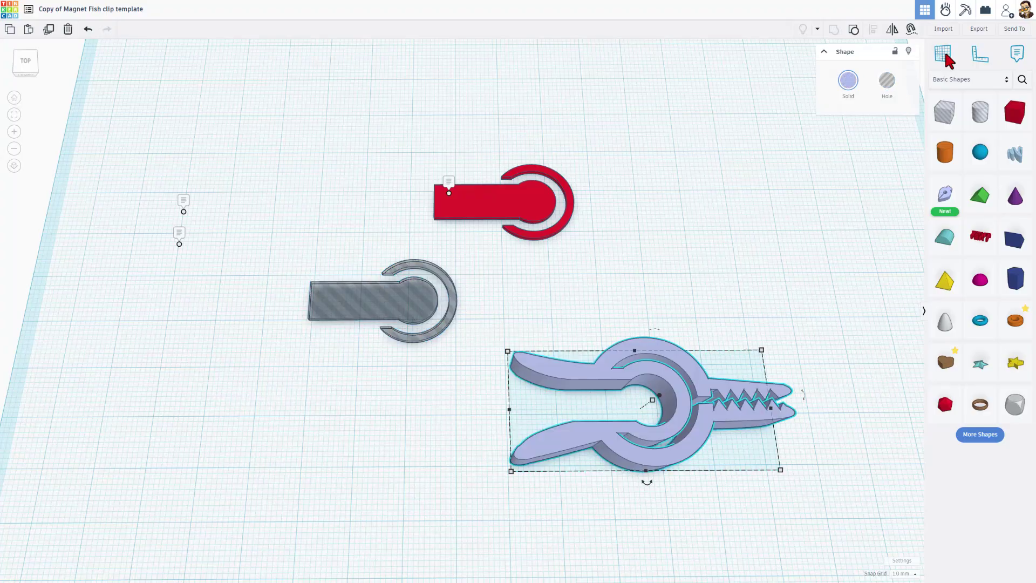
pyautogui.click(588, 376)
pyautogui.moveTo(588, 377); pyautogui.dragTo(479, 385)
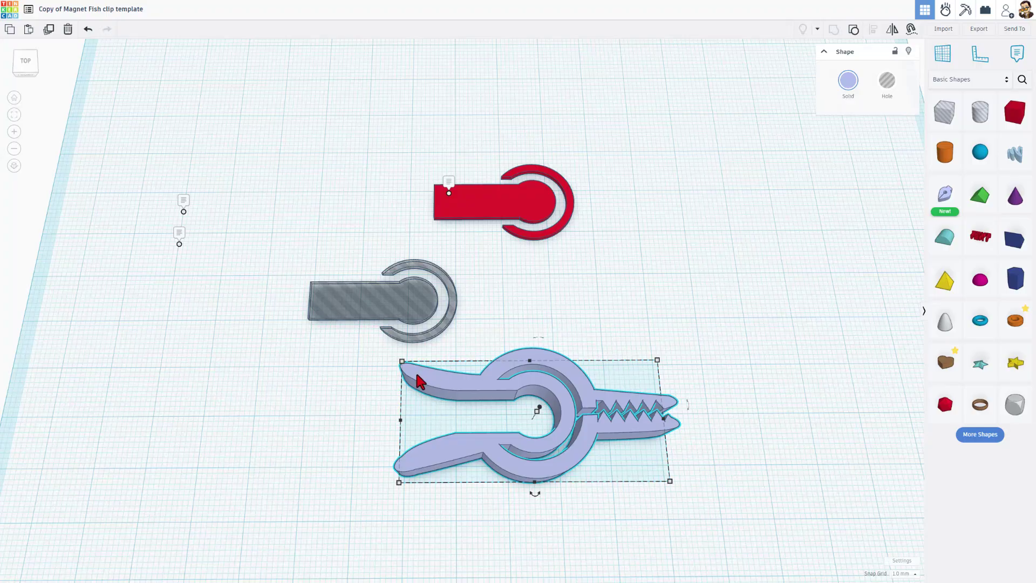
pyautogui.moveTo(395, 292); pyautogui.dragTo(381, 239)
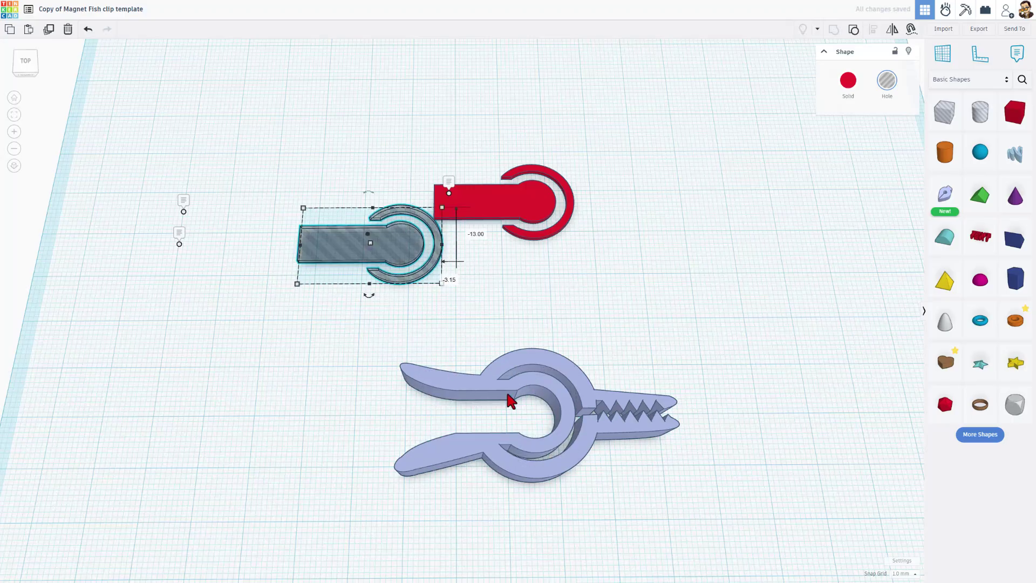
pyautogui.moveTo(390, 283); pyautogui.dragTo(376, 327)
pyautogui.click(465, 387)
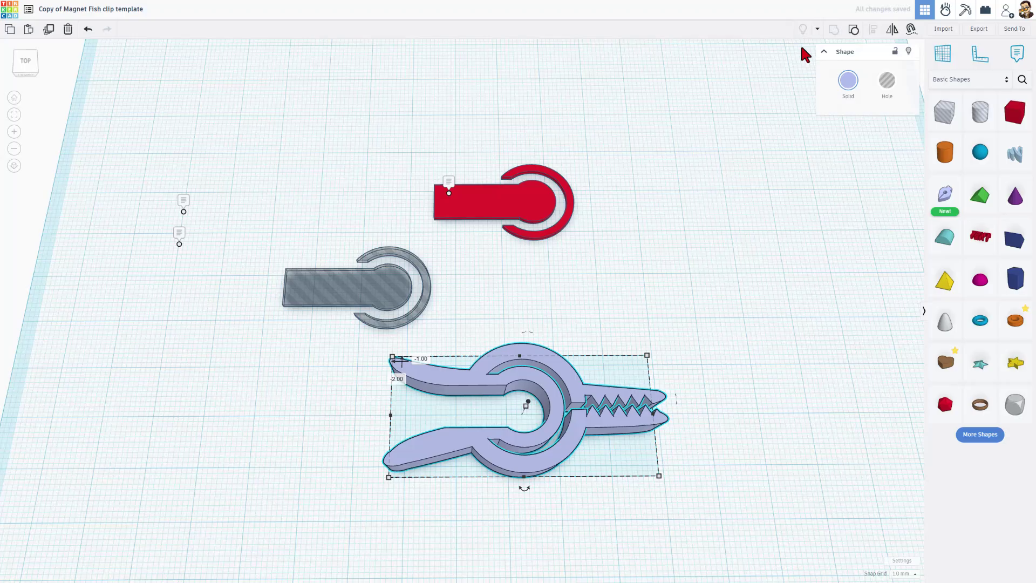
# Ungroup the pasted jaw clip and move its zigzag teeth hole away from the jaws
pyautogui.click(854, 30)
pyautogui.click(722, 220)
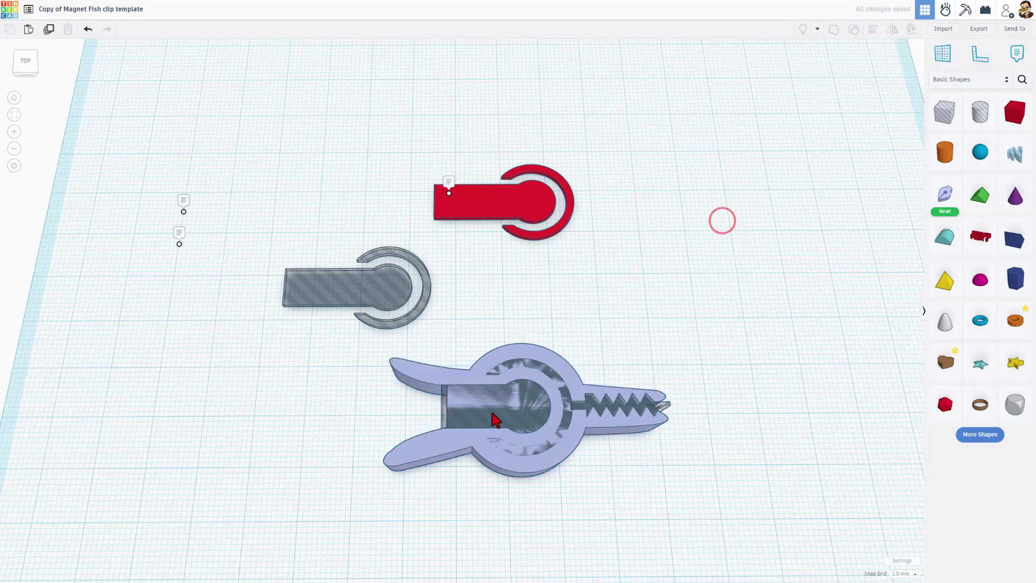
pyautogui.click(636, 400)
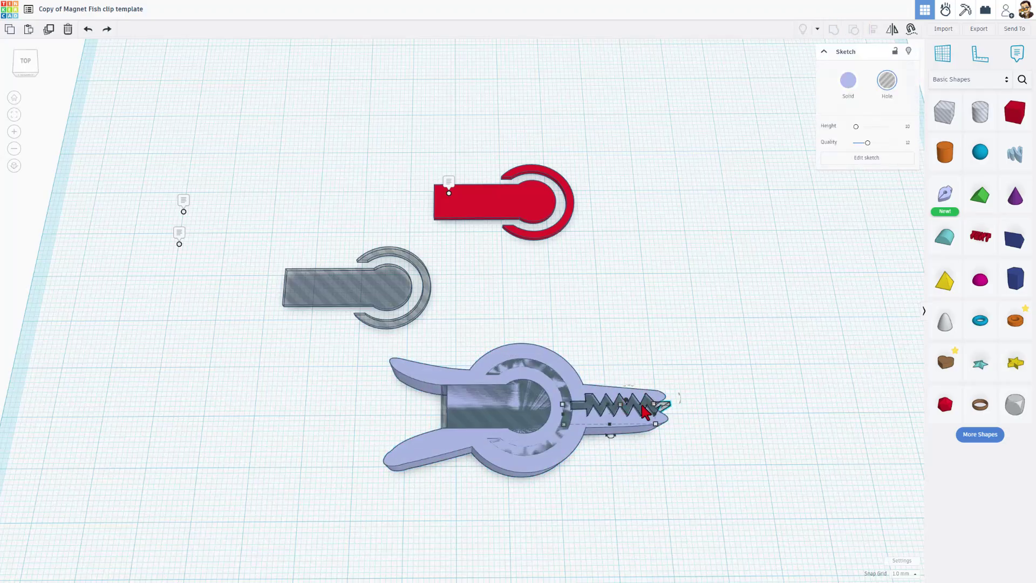
pyautogui.moveTo(632, 411); pyautogui.dragTo(636, 334)
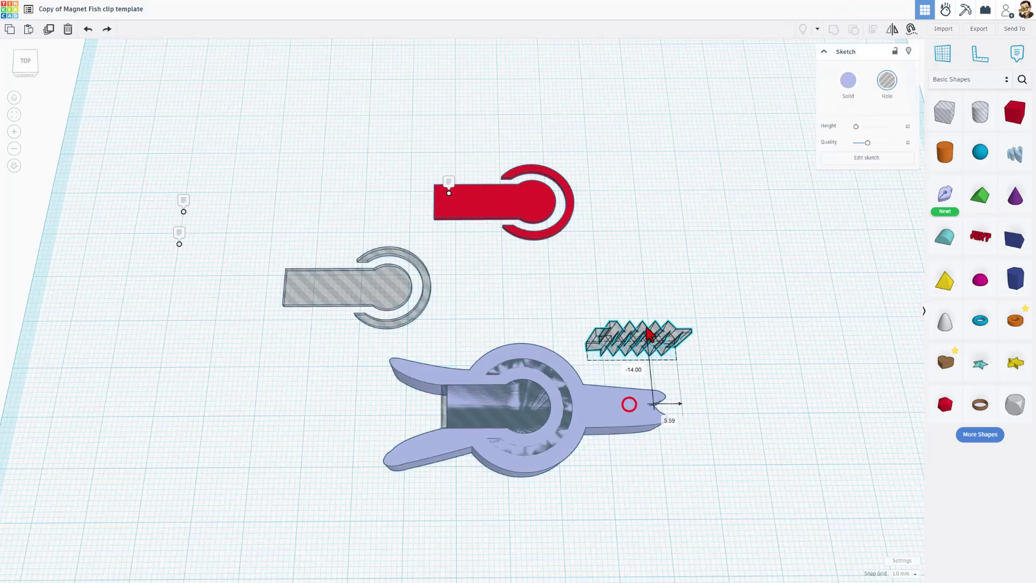
pyautogui.click(609, 364)
# Open the clip body's sketch, examine its separate handle and jaw outlines, and finish the sketch
pyautogui.click(601, 413)
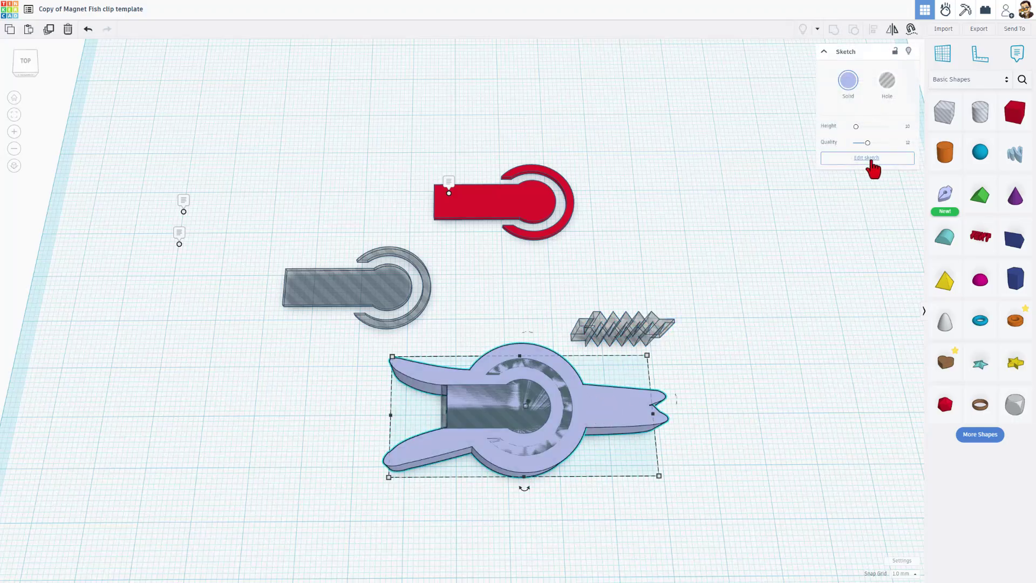
pyautogui.click(868, 158)
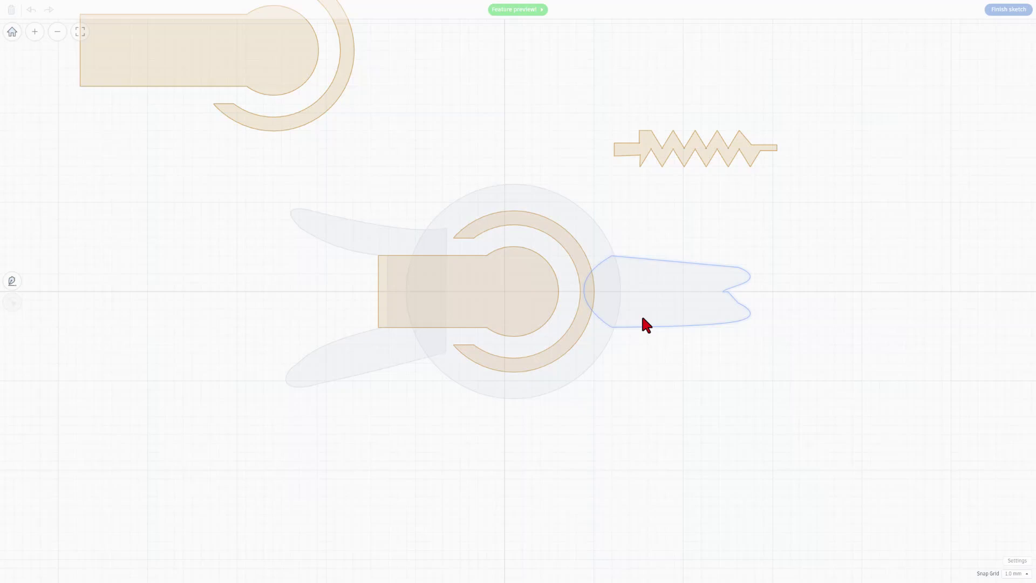
pyautogui.click(378, 242)
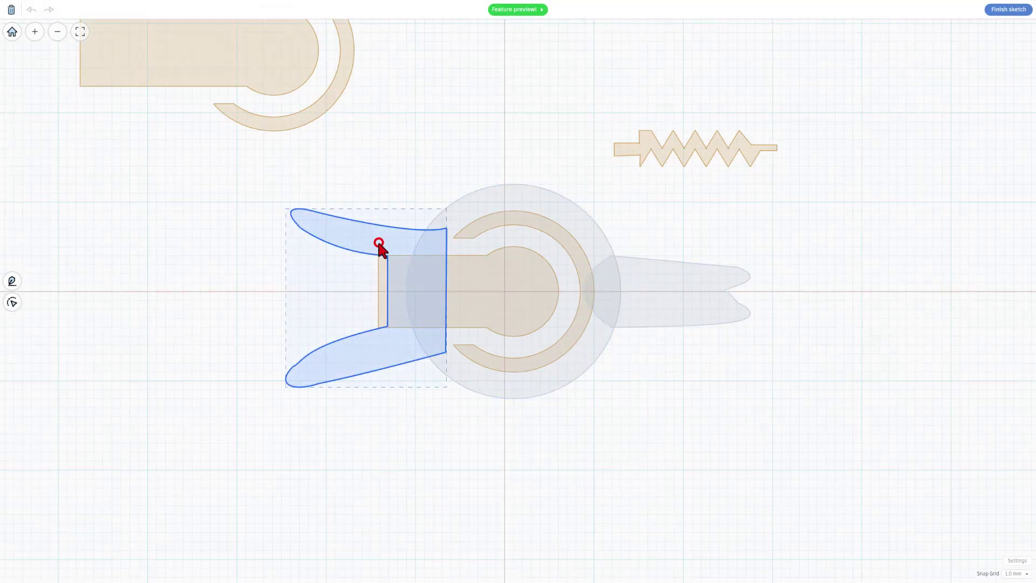
pyautogui.click(594, 229)
pyautogui.click(653, 284)
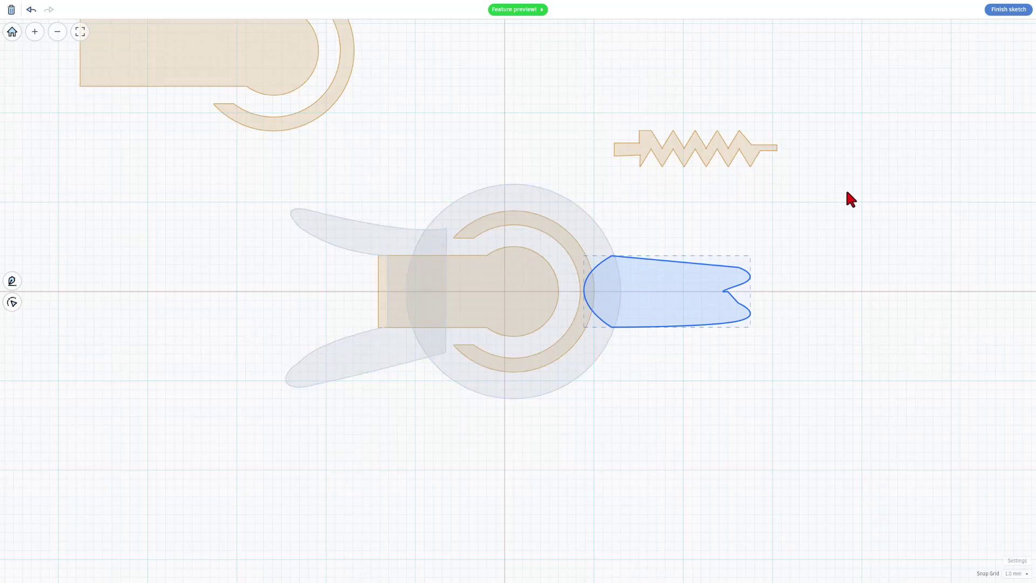
pyautogui.click(1007, 10)
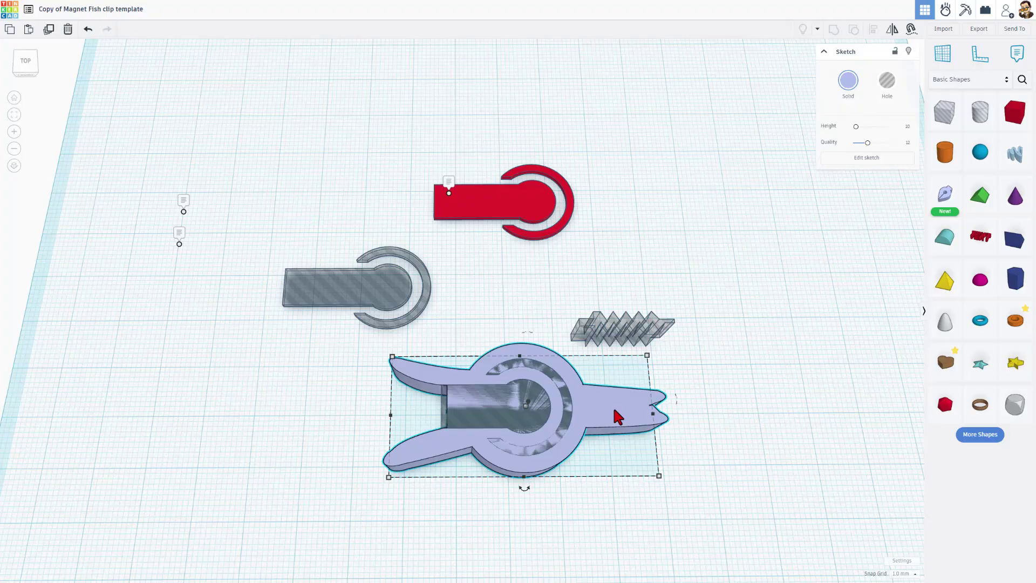
# Place a new Sketch shape near the striped hole template and finish it with its default outline
pyautogui.click(538, 322)
pyautogui.moveTo(537, 321)
pyautogui.mouseDown(button='right')
pyautogui.moveTo(486, 264)
pyautogui.moveTo(514, 238)
pyautogui.moveTo(526, 254)
pyautogui.moveTo(514, 254)
pyautogui.mouseUp(button='right')
pyautogui.moveTo(940, 195)
pyautogui.mouseDown()
pyautogui.moveTo(416, 250)
pyautogui.moveTo(206, 337)
pyautogui.moveTo(251, 360)
pyautogui.moveTo(261, 342)
pyautogui.mouseUp()
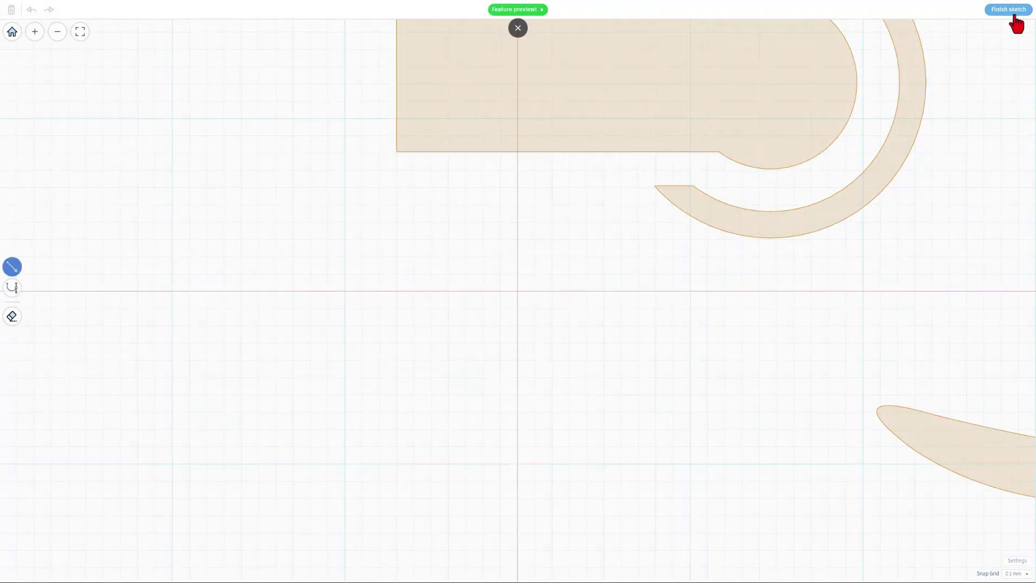
pyautogui.click(1015, 16)
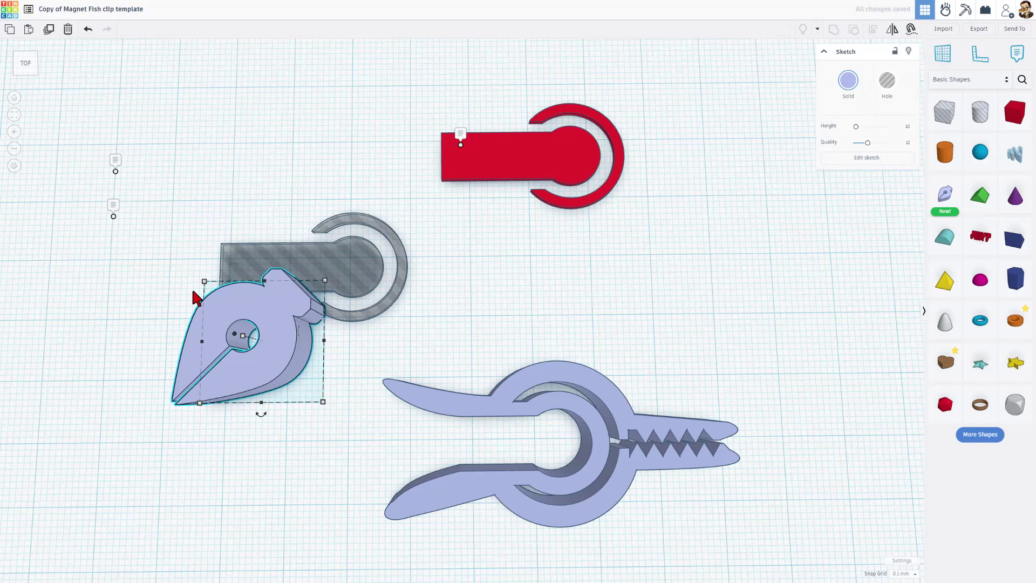
# Align the striped hole template to the workplane grid, using an orthographic view and a 1.0 mm snap grid
pyautogui.moveTo(234, 272); pyautogui.dragTo(221, 262)
pyautogui.click(14, 167)
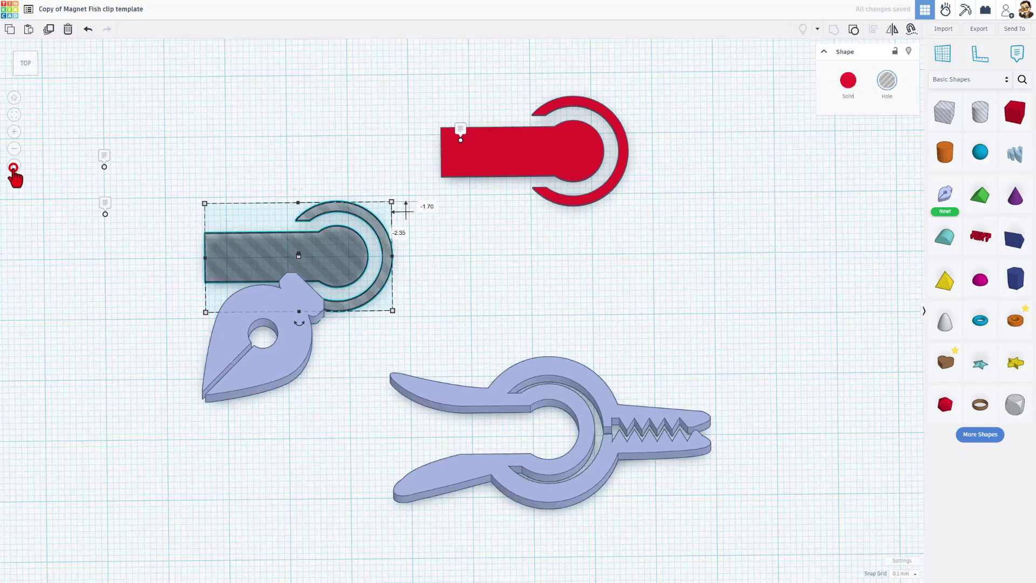
pyautogui.click(322, 247)
pyautogui.moveTo(322, 246)
pyautogui.mouseDown()
pyautogui.moveTo(333, 241)
pyautogui.moveTo(332, 255)
pyautogui.moveTo(323, 246)
pyautogui.mouseUp()
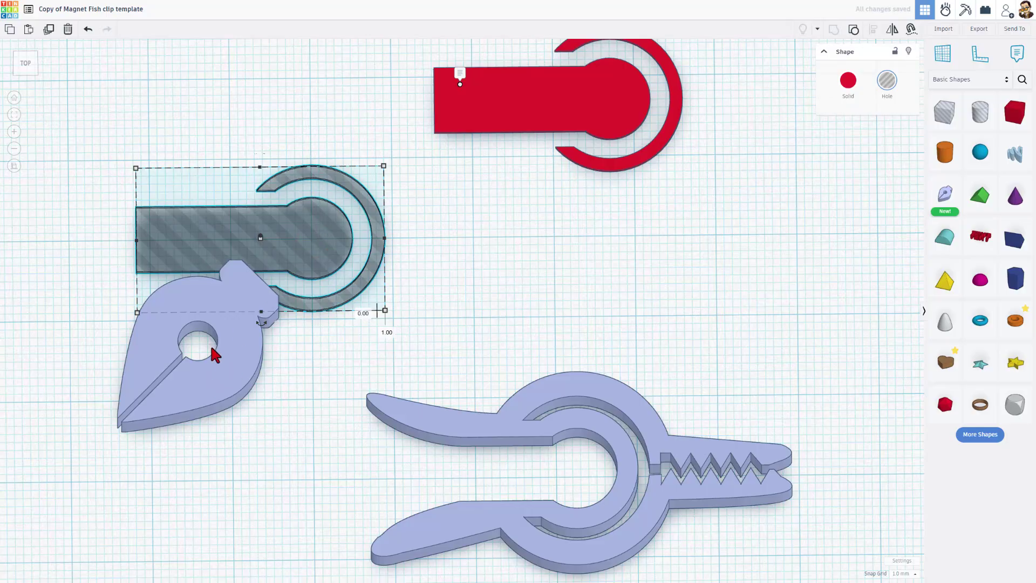
# In the top view, centre the new sketch shape over the round end of the striped hole template
pyautogui.click(238, 366)
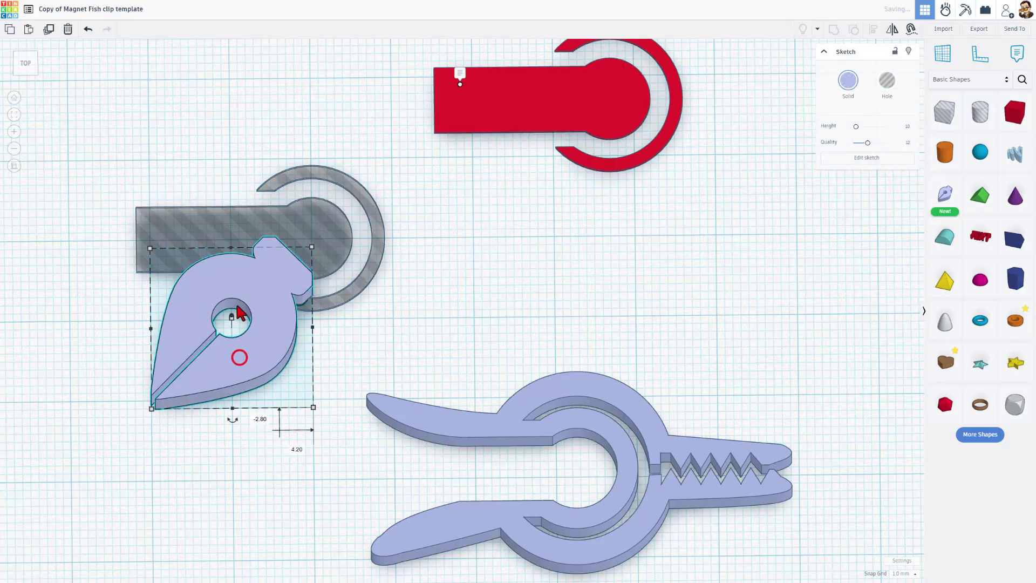
pyautogui.click(21, 61)
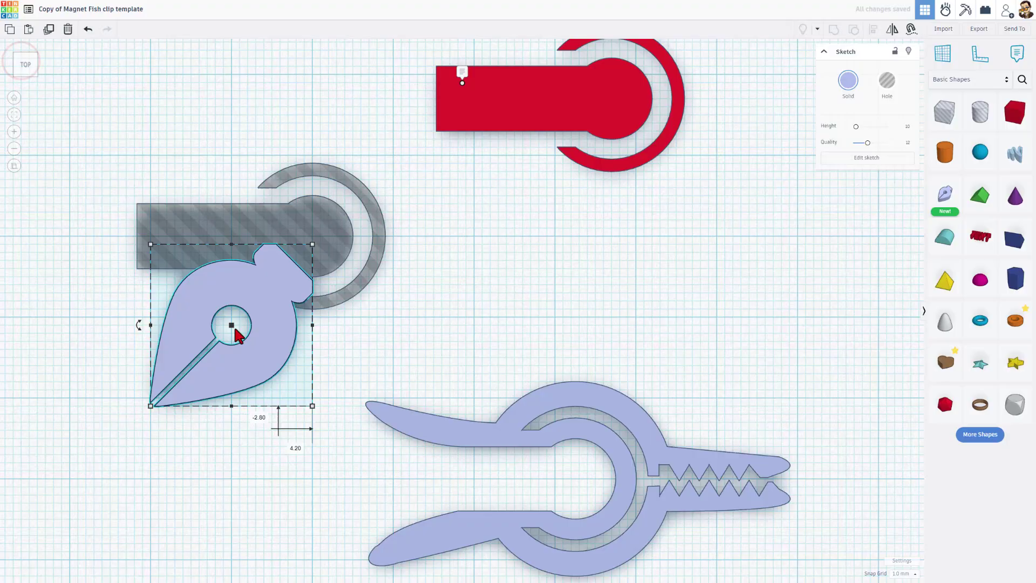
pyautogui.moveTo(261, 343); pyautogui.dragTo(344, 265)
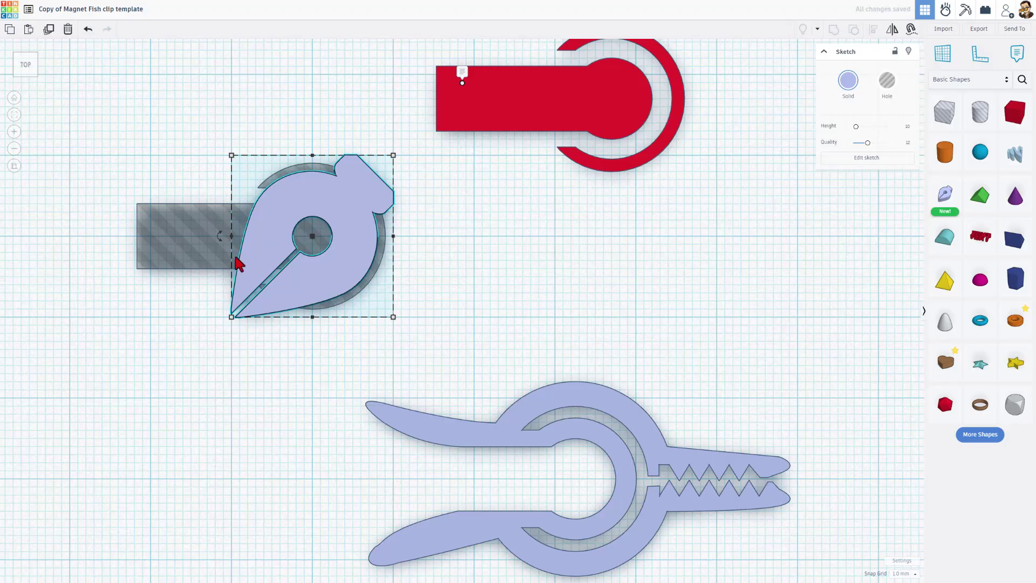
# In the new shape's sketch, draw a diamond centred on the template ring, two grid squares beyond it, and smooth its corners into a circle
pyautogui.doubleClick(279, 246)
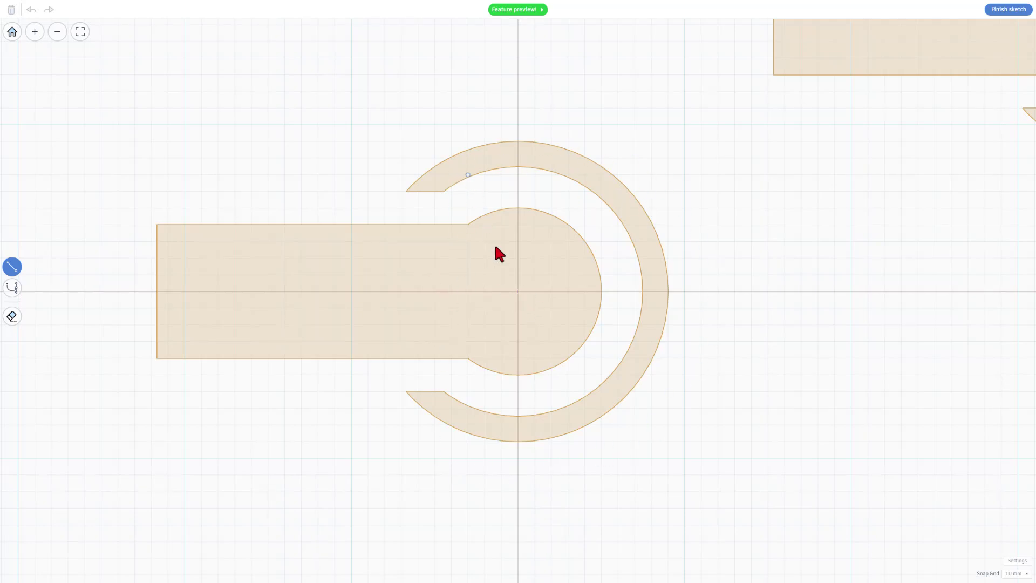
pyautogui.click(517, 110)
pyautogui.click(700, 292)
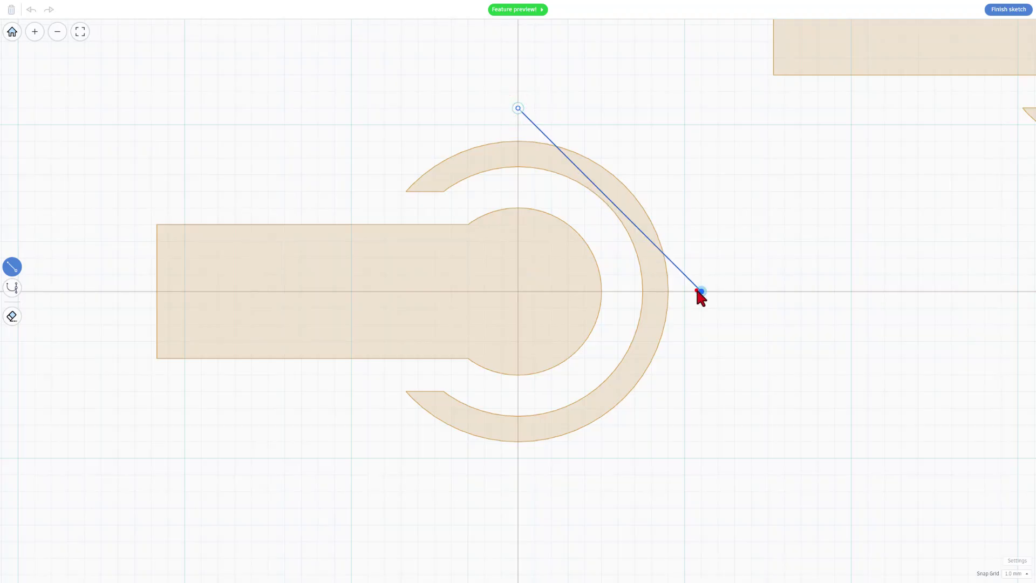
pyautogui.click(519, 475)
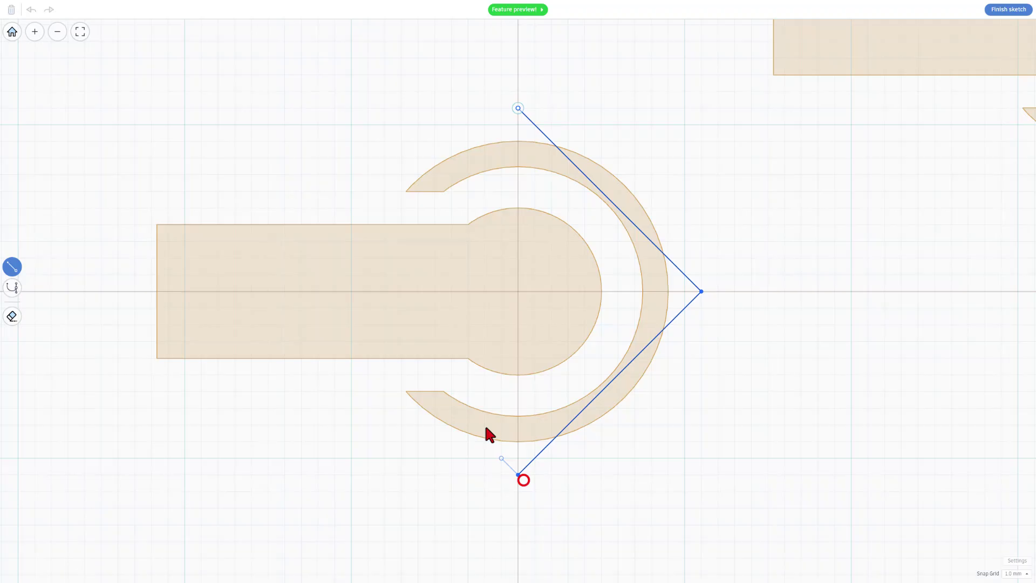
pyautogui.click(337, 287)
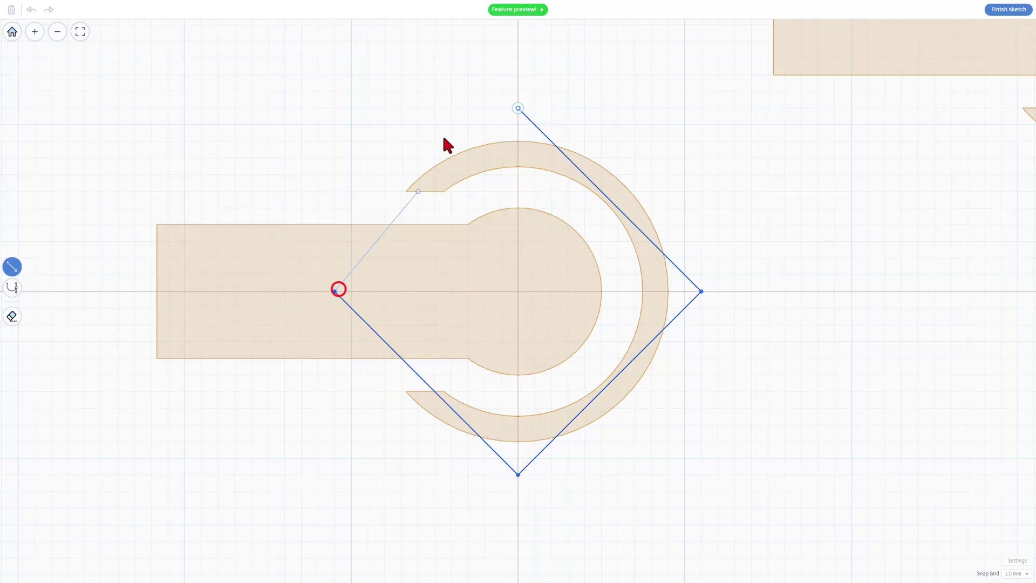
pyautogui.click(518, 108)
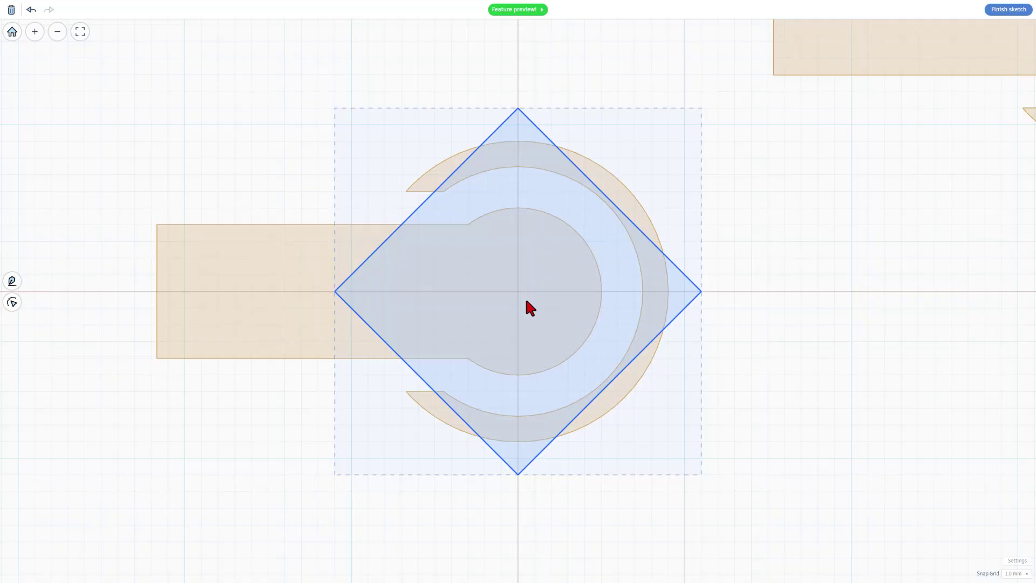
pyautogui.doubleClick(527, 301)
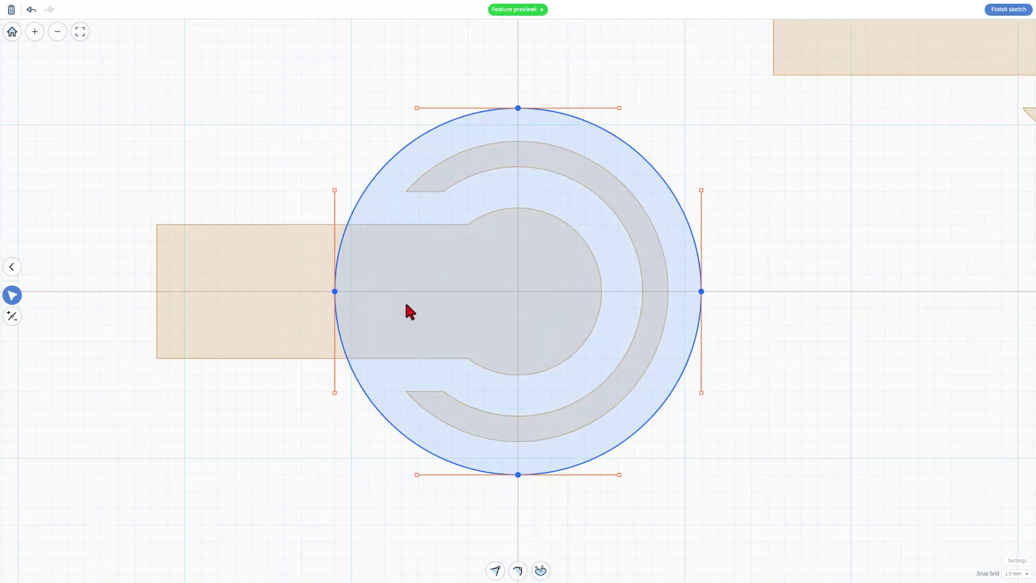
pyautogui.press('p')
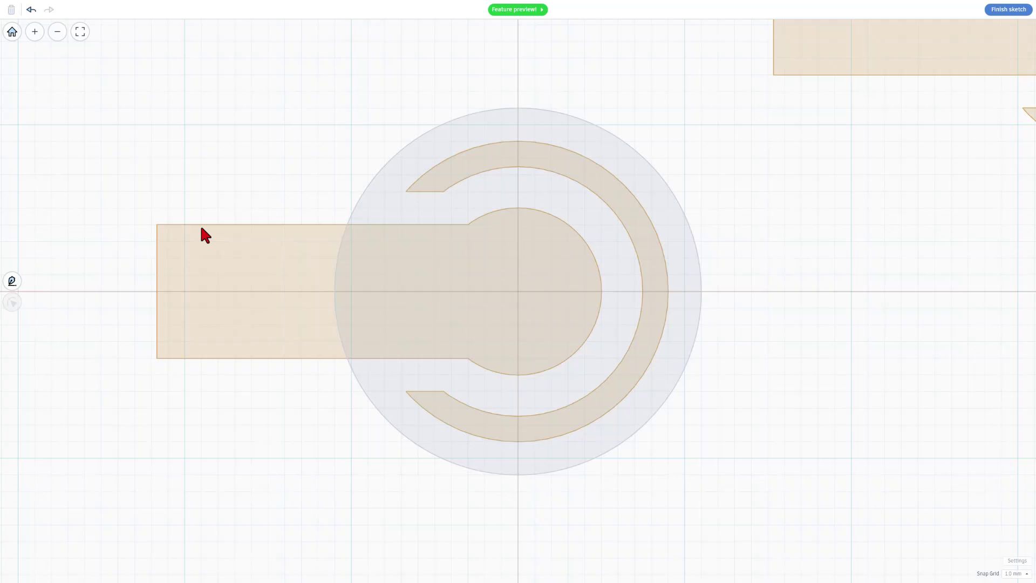
# Sketch the upper jaw as a smooth curve from the template stem's upper edge, around a tip, to the ring opening, then a straight 12-square back edge
pyautogui.click(12, 281)
pyautogui.moveTo(301, 224); pyautogui.dragTo(115, 213)
pyautogui.press('2')
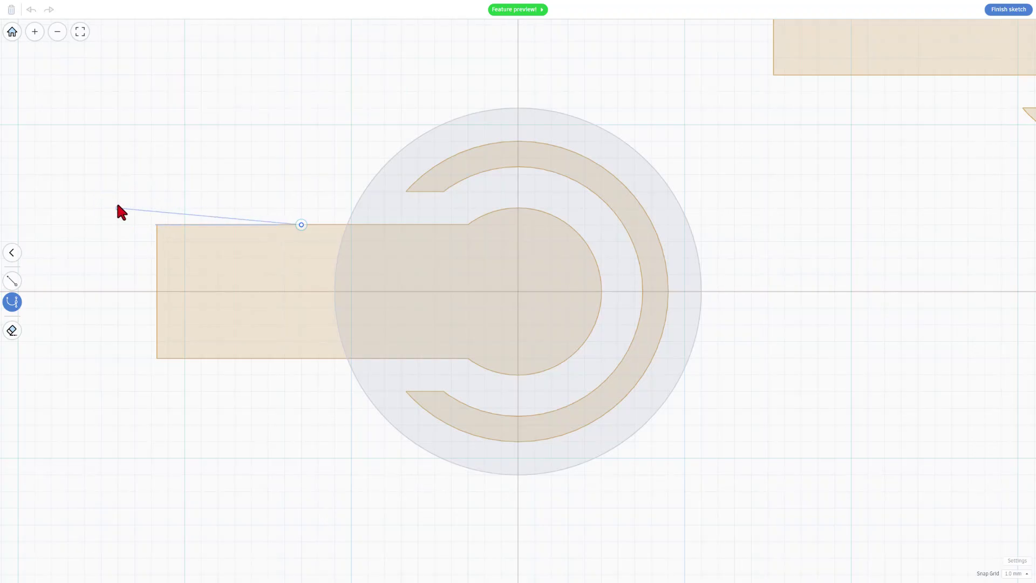
pyautogui.click(100, 192)
pyautogui.moveTo(109, 171); pyautogui.dragTo(74, 155)
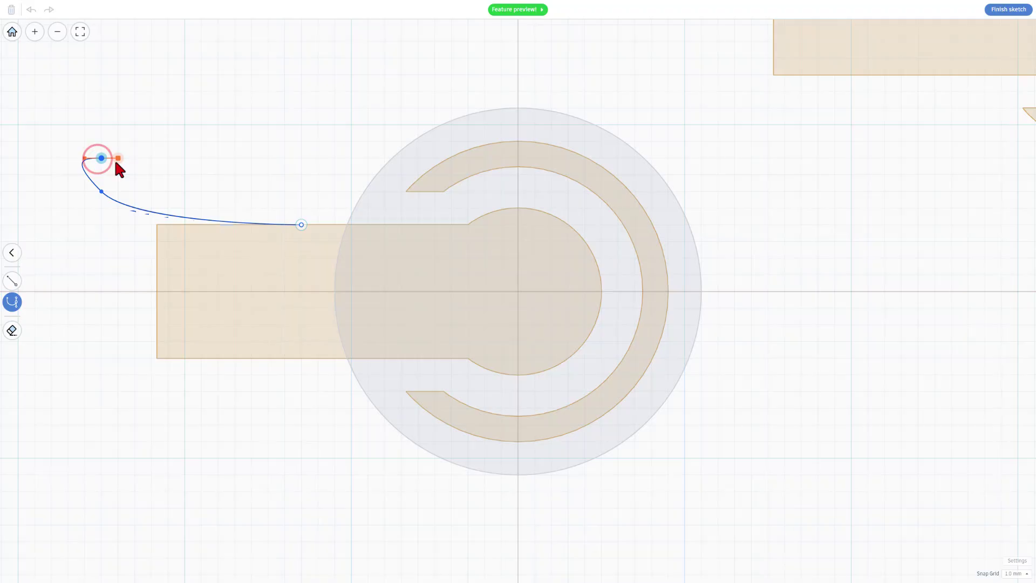
pyautogui.moveTo(116, 162); pyautogui.dragTo(127, 169)
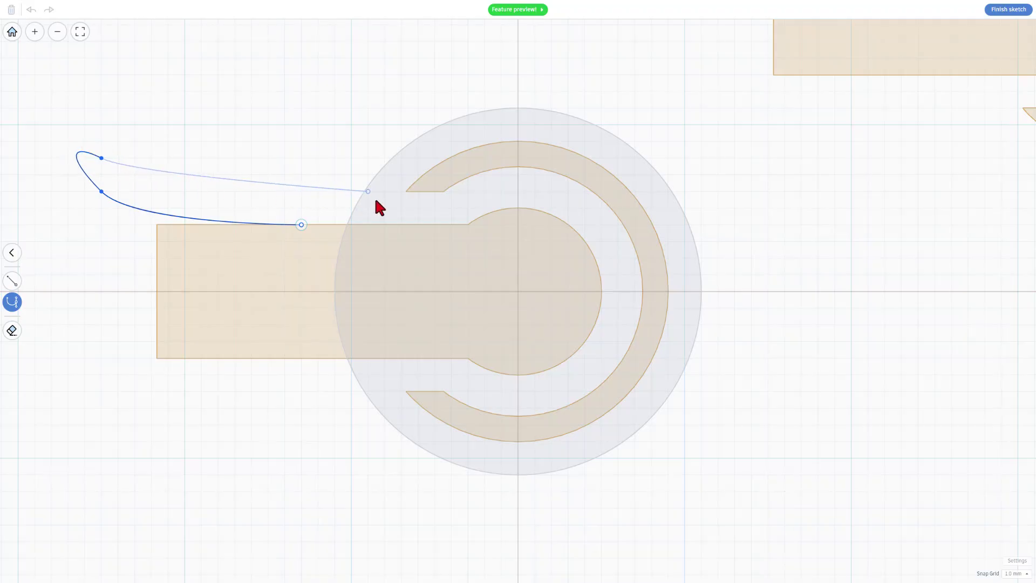
pyautogui.moveTo(402, 190); pyautogui.dragTo(435, 168)
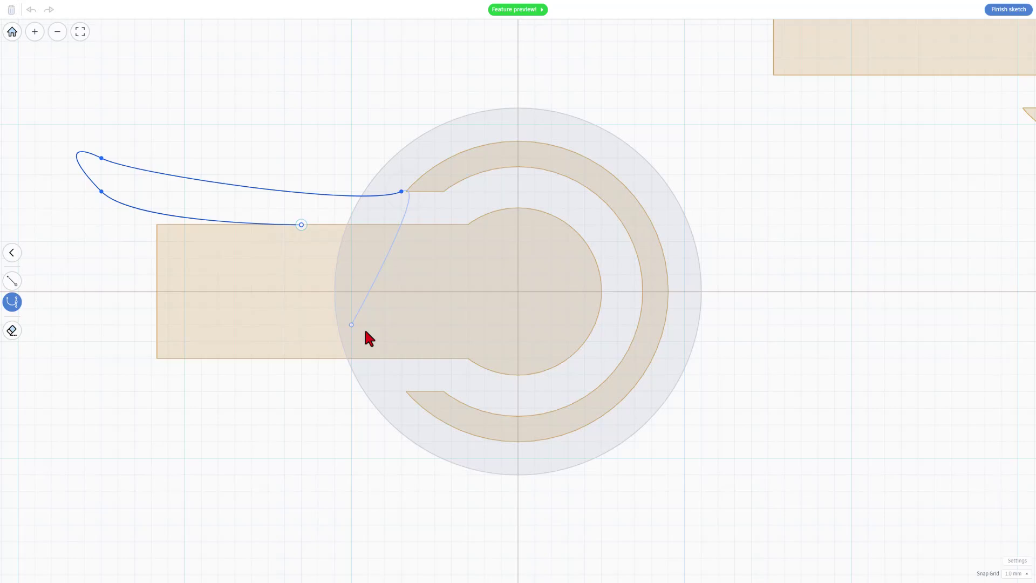
pyautogui.press('1')
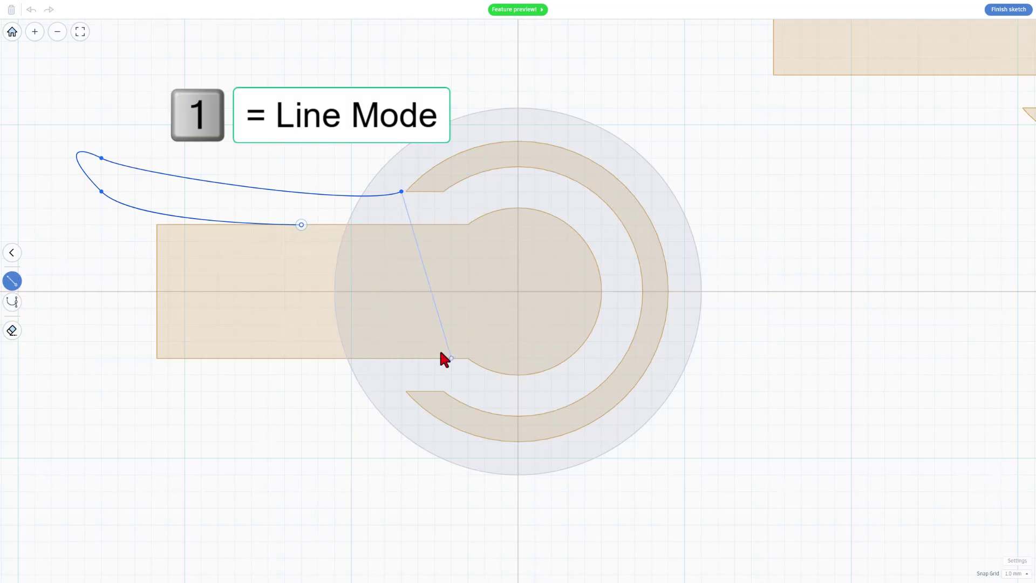
pyautogui.click(405, 395)
# Sketch the lower jaw with smooth curves from the ring's lower end out around a tip and back to the template stem's lower edge
pyautogui.press('2')
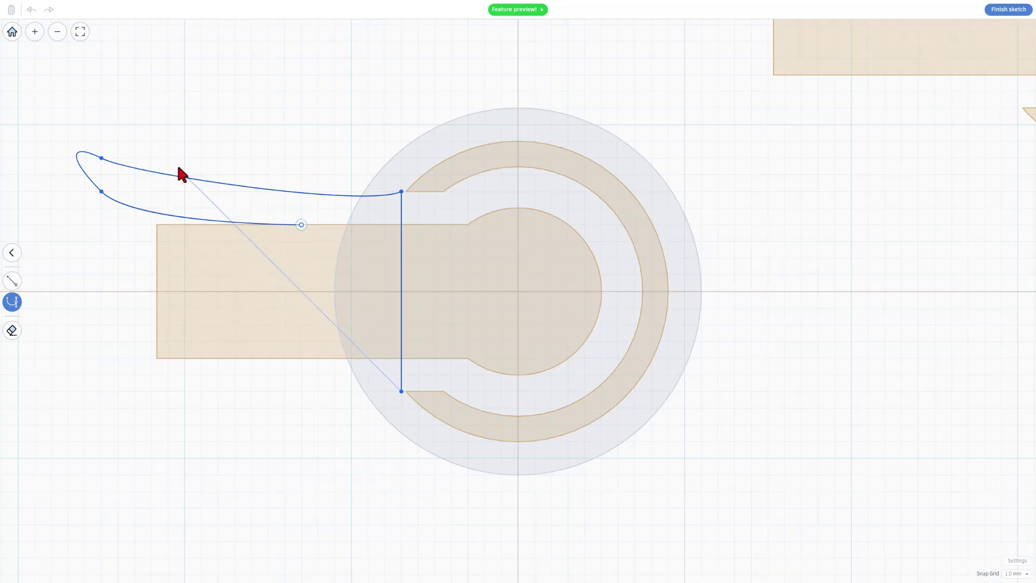
pyautogui.click(101, 158)
pyautogui.click(100, 191)
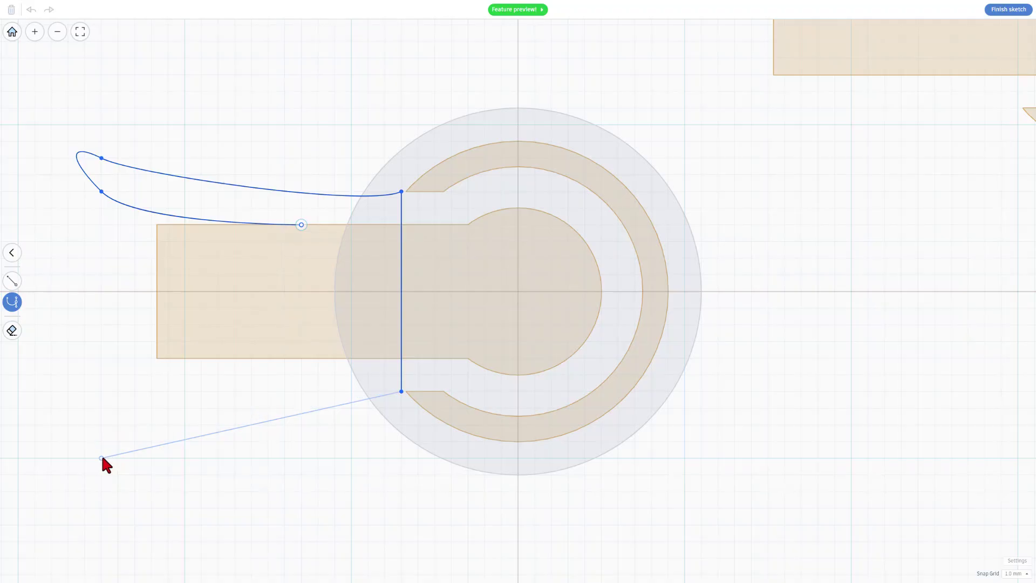
pyautogui.moveTo(102, 458); pyautogui.dragTo(68, 488)
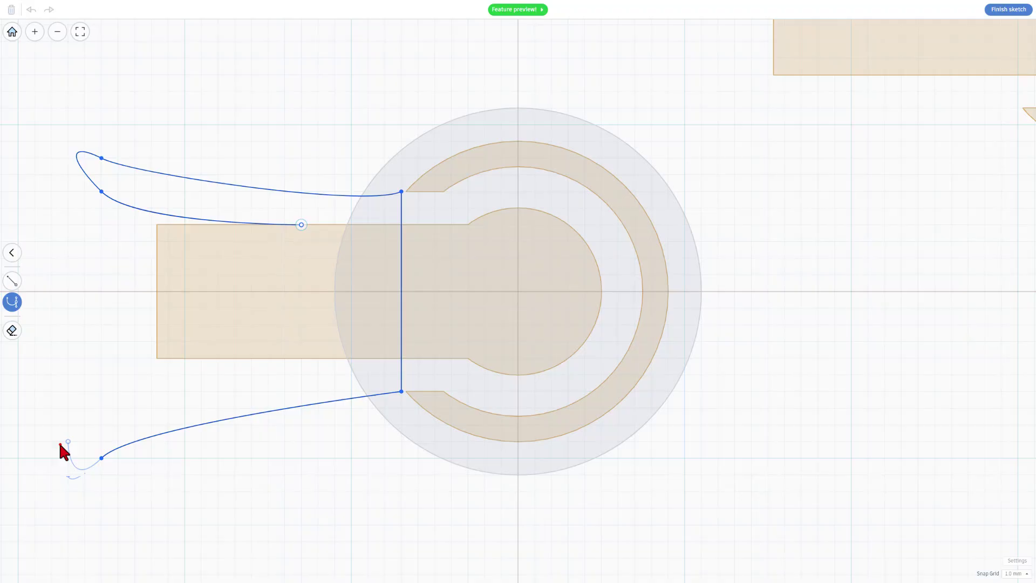
pyautogui.click(60, 446)
pyautogui.moveTo(300, 358); pyautogui.dragTo(463, 359)
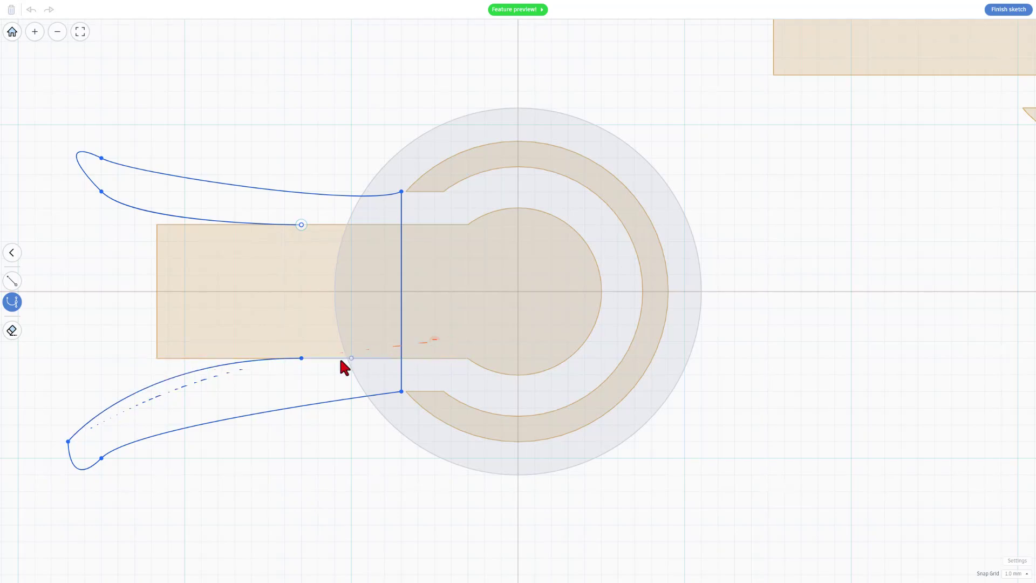
# Close the jaw outline with straight segments along the stem's lower edge, across the stem, and back to the starting point on its upper edge
pyautogui.click(370, 358)
pyautogui.press('l')
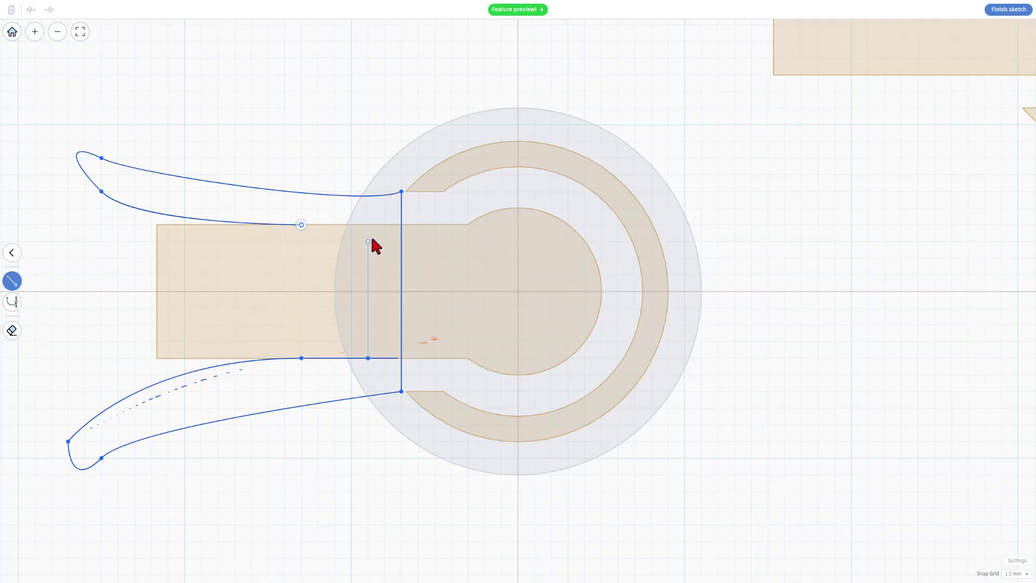
pyautogui.click(368, 224)
pyautogui.click(303, 225)
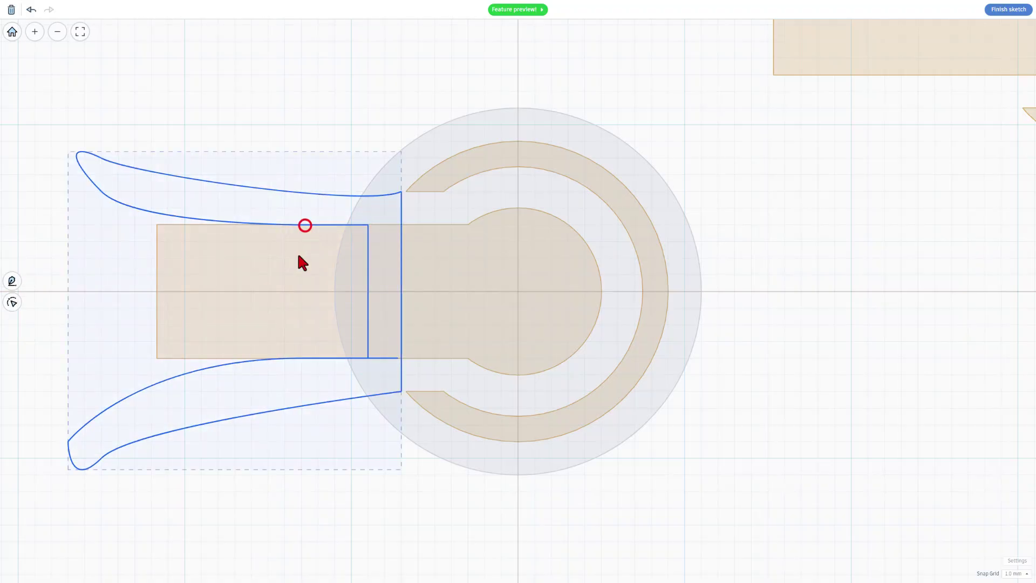
# Edit the jaw shape's points and turn the point on the lower jaw's inner edge into a sharp corner
pyautogui.click(299, 355)
pyautogui.click(290, 368)
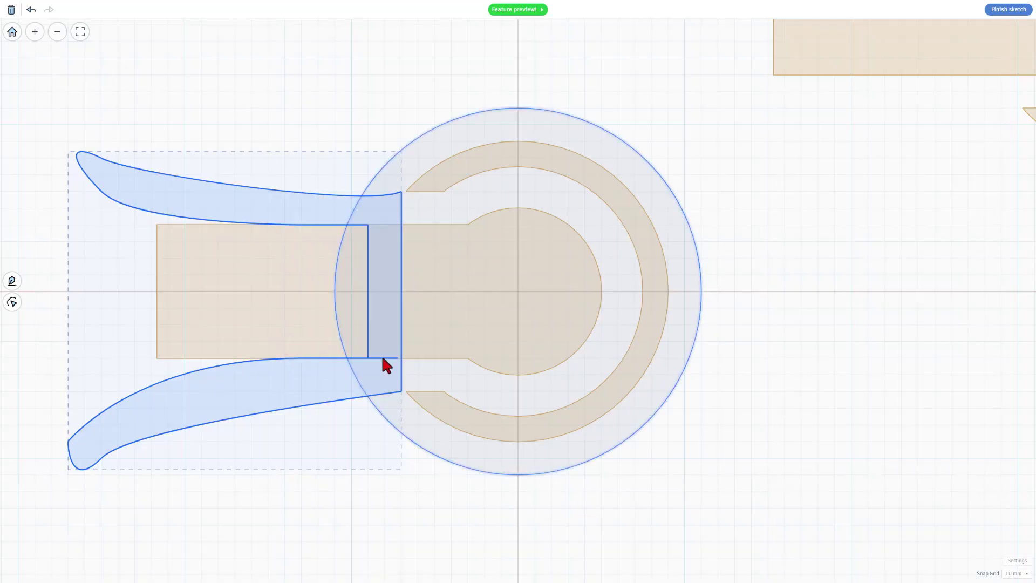
pyautogui.click(280, 388)
pyautogui.click(13, 302)
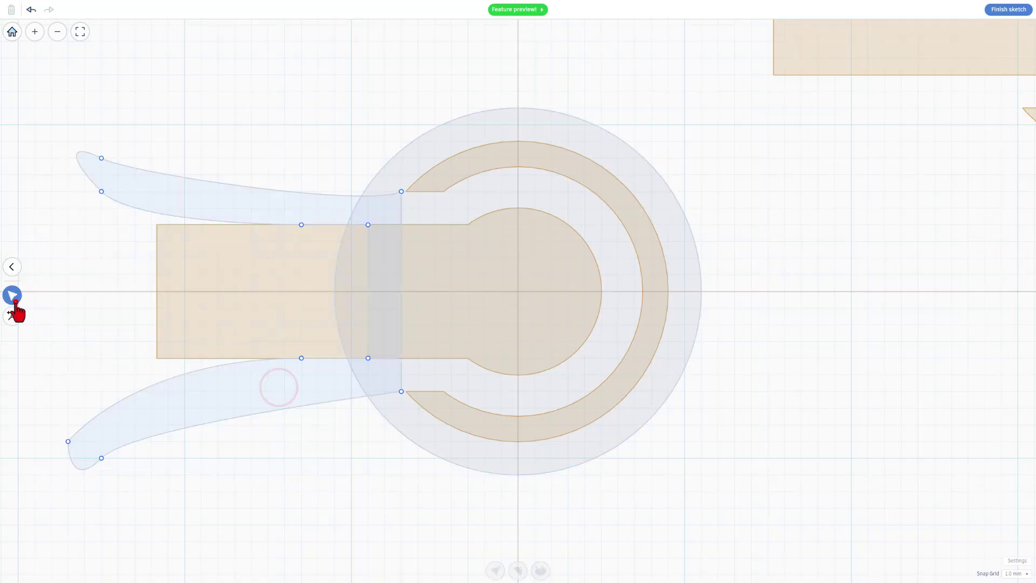
pyautogui.click(368, 358)
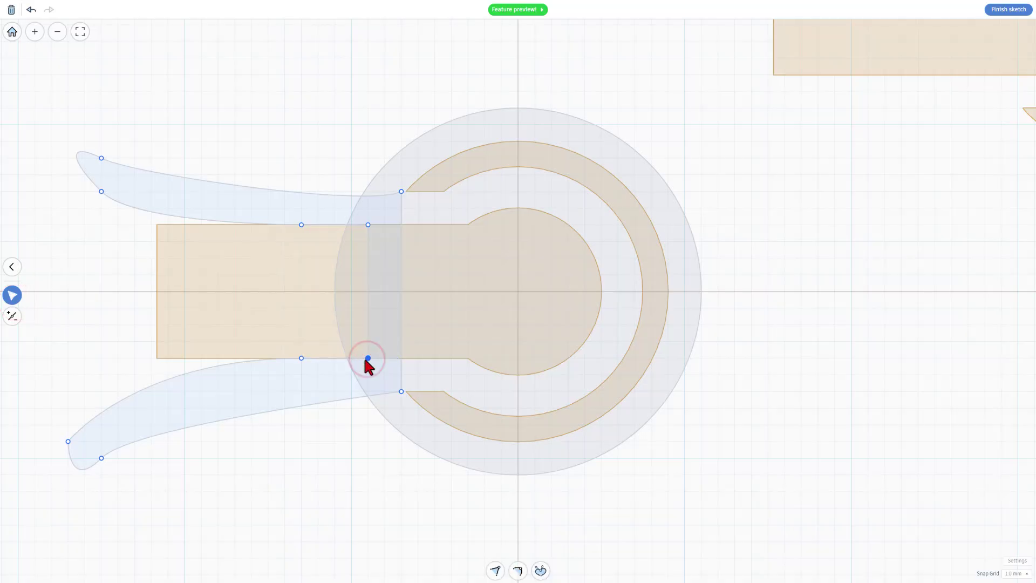
pyautogui.click(302, 358)
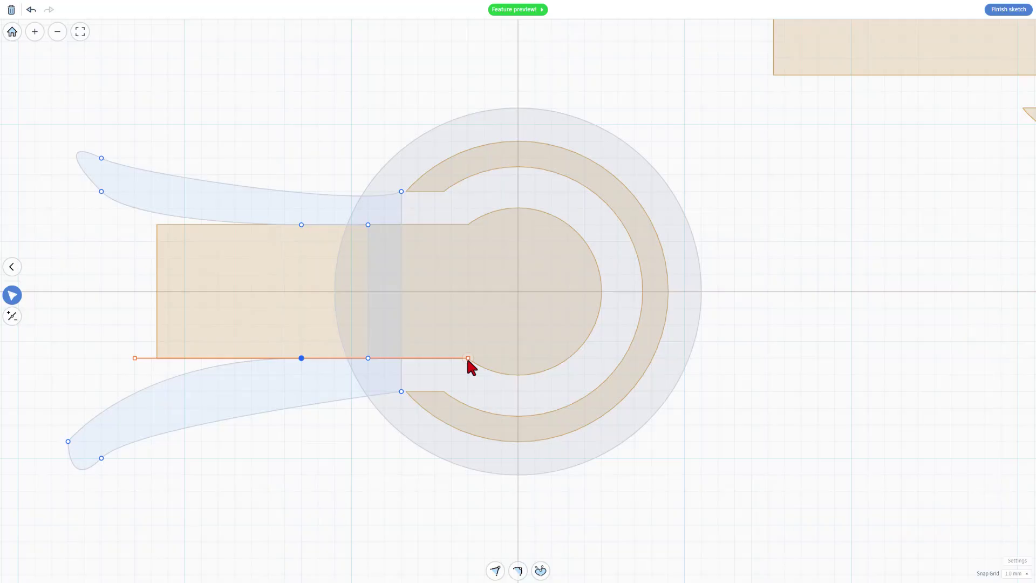
pyautogui.moveTo(468, 358); pyautogui.dragTo(313, 417)
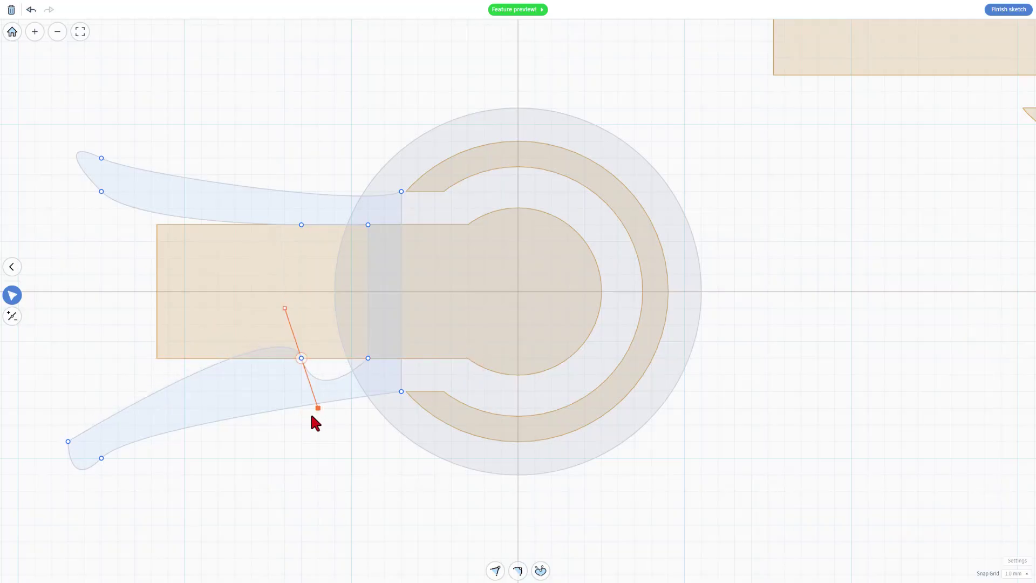
pyautogui.click(304, 360)
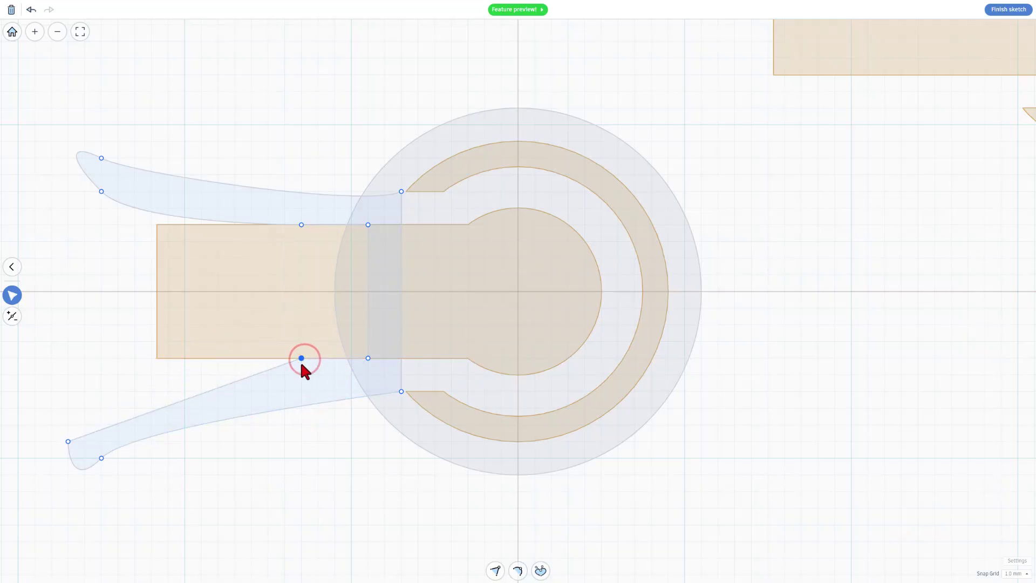
# Break the handles of the lower jaw's inner-edge point and pull its tip-side handle out so the inner edge curves while the stem edge stays straight
pyautogui.press('2')
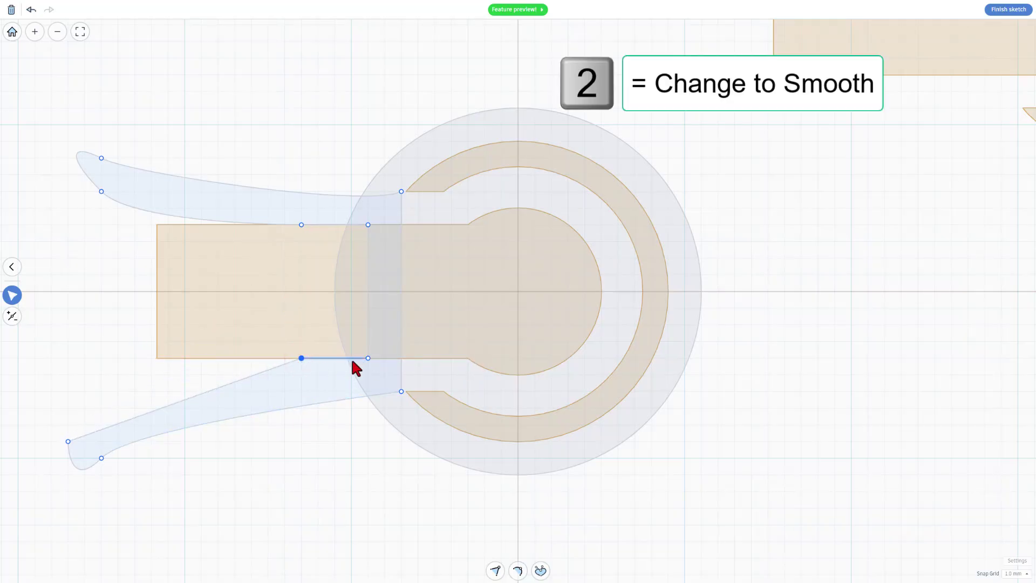
pyautogui.click(287, 363)
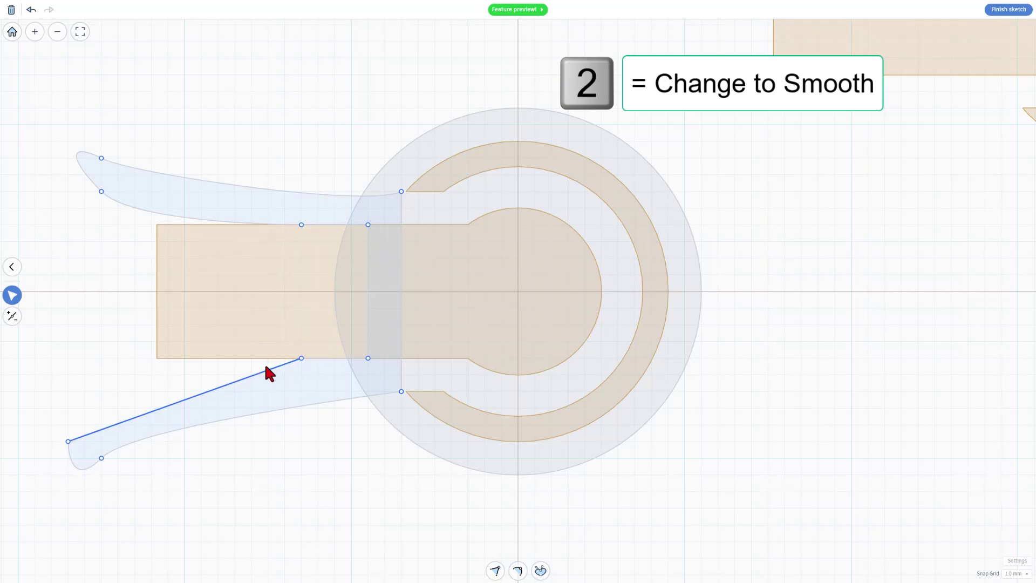
pyautogui.press('3')
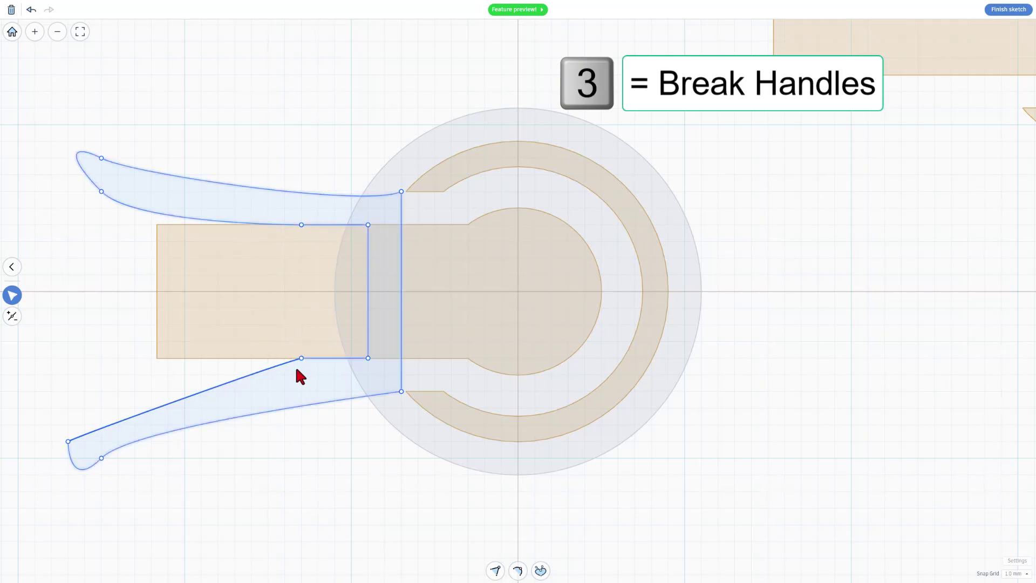
pyautogui.click(300, 359)
pyautogui.moveTo(266, 368); pyautogui.dragTo(152, 375)
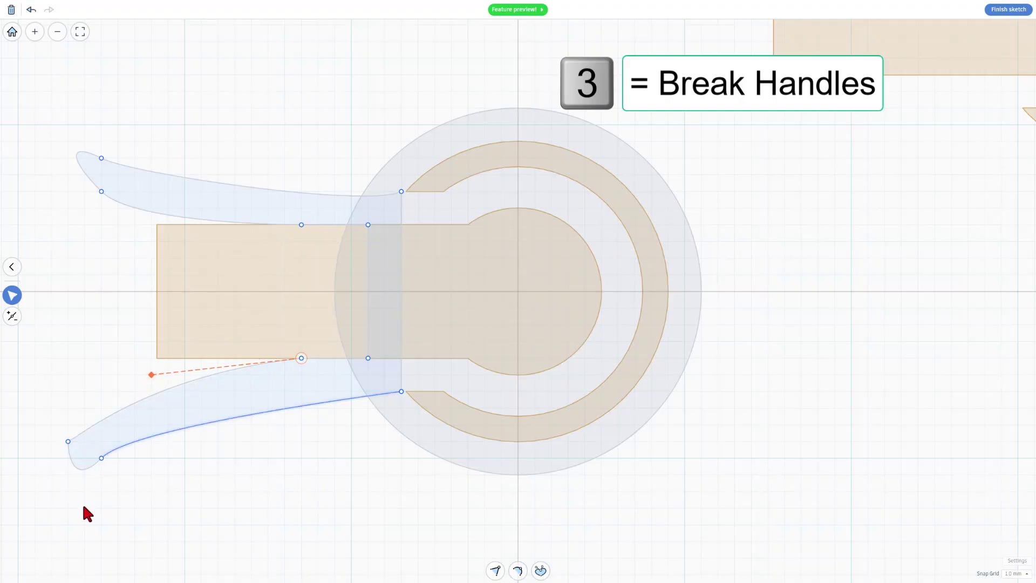
# Reshape the lower jaw tip by adjusting its end points, breaking the outer point's handles and lengthening both to smooth the outer edge
pyautogui.click(69, 442)
pyautogui.click(84, 435)
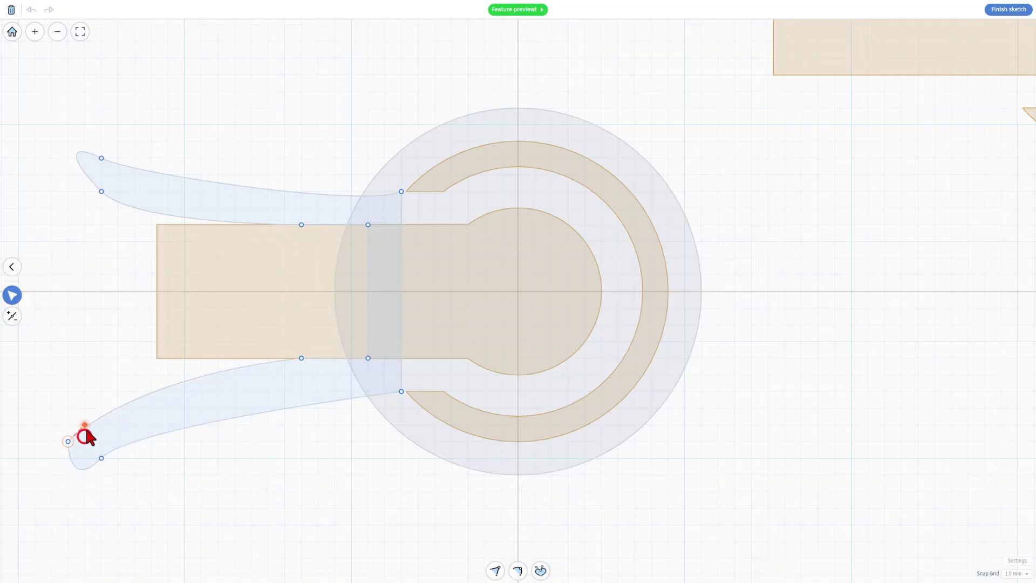
pyautogui.click(102, 458)
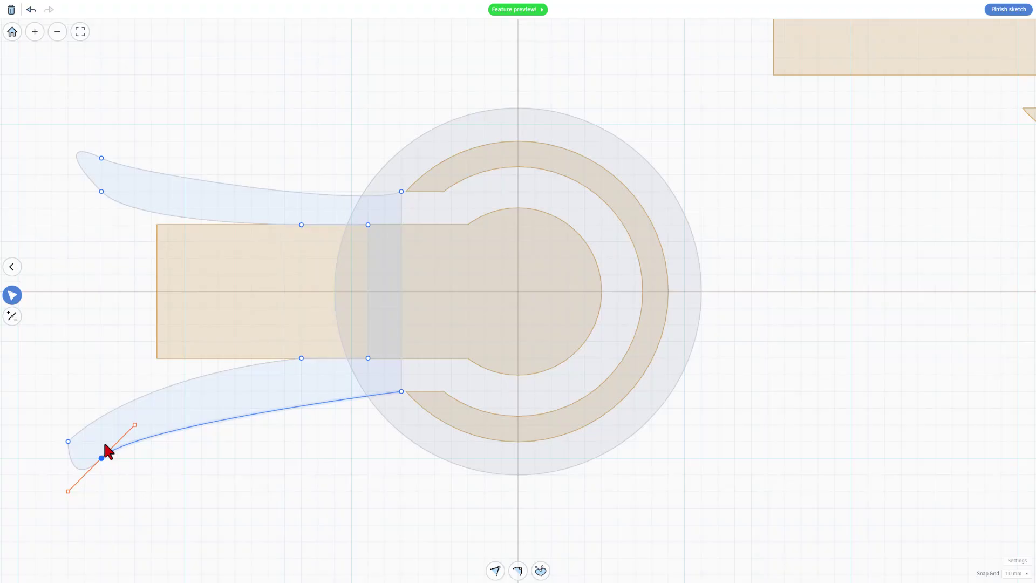
pyautogui.press('3')
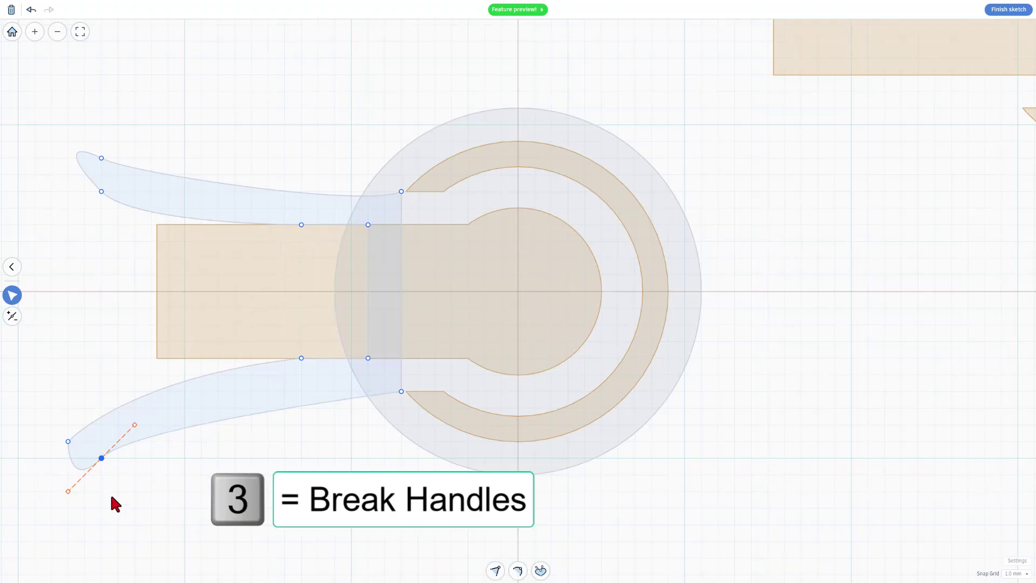
pyautogui.moveTo(68, 491); pyautogui.dragTo(42, 486)
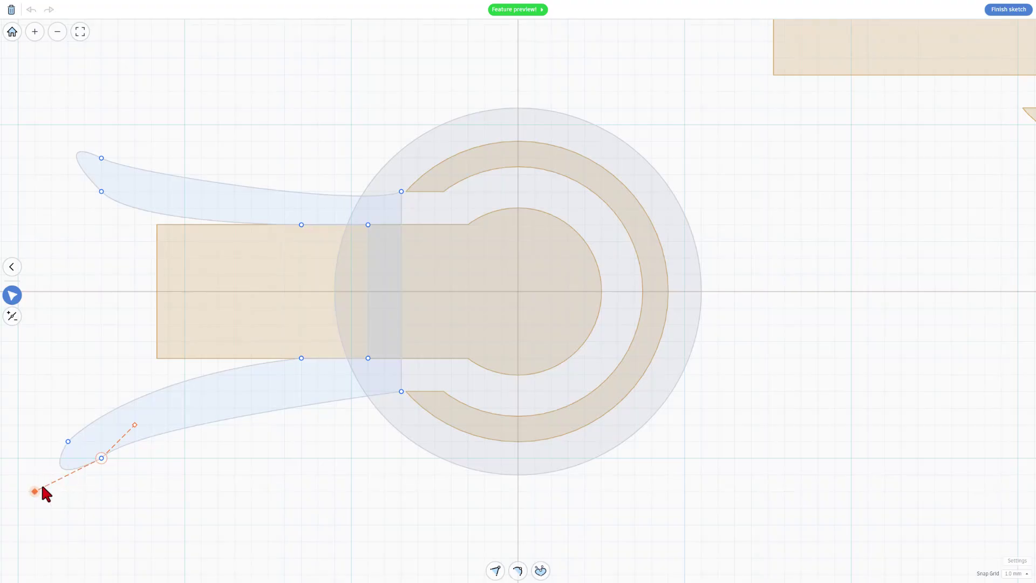
pyautogui.click(102, 457)
pyautogui.moveTo(135, 425); pyautogui.dragTo(246, 400)
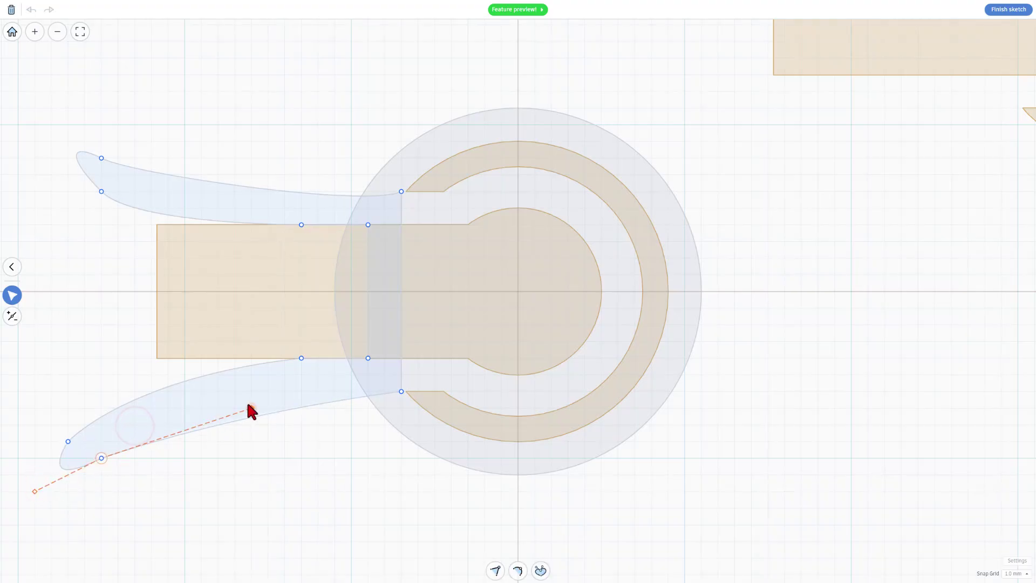
# Lengthen the handles of the upper jaw tip's inner point and raise the jaw's upper back corner by one grid square
pyautogui.click(102, 192)
pyautogui.moveTo(135, 224); pyautogui.dragTo(150, 226)
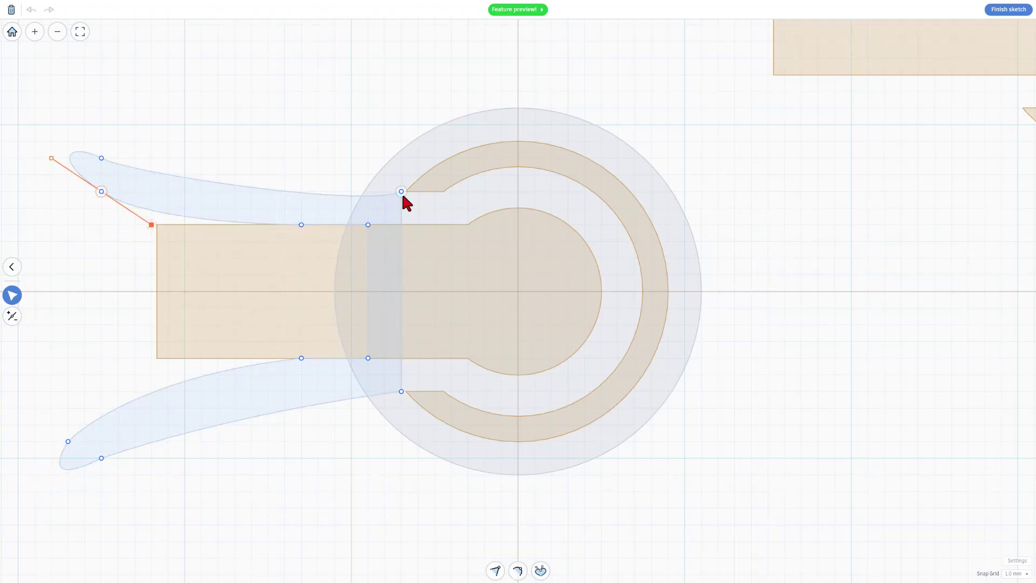
pyautogui.moveTo(402, 192); pyautogui.dragTo(401, 175)
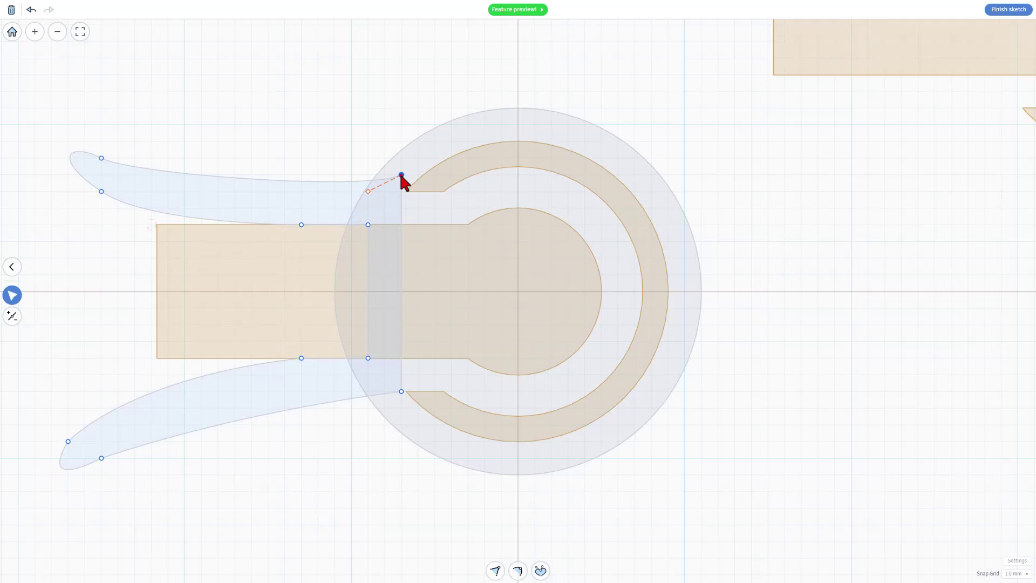
pyautogui.click(401, 174)
pyautogui.click(294, 136)
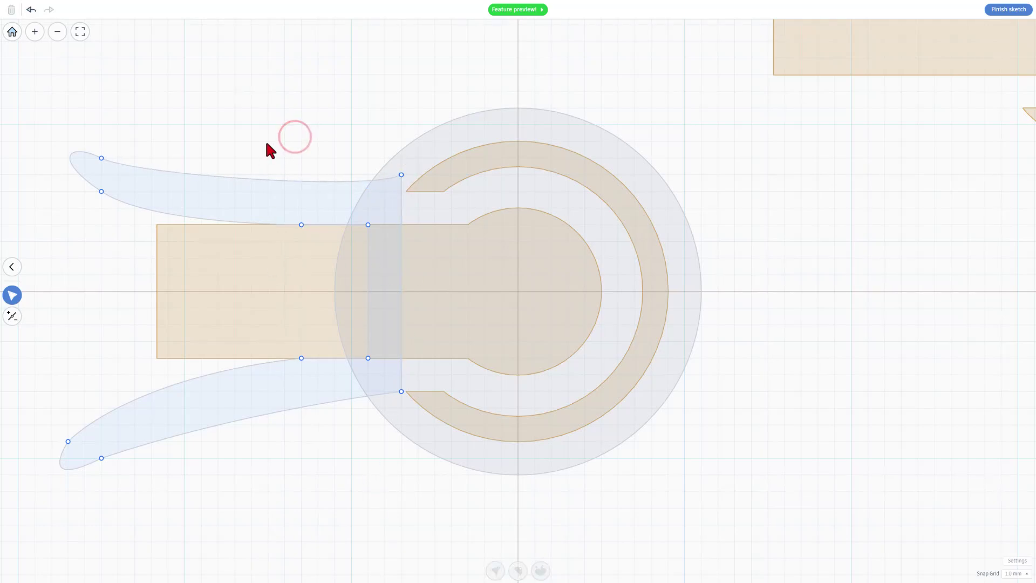
pyautogui.click(266, 142)
# Edit the large circle's points and add three points near the horizontal axis on its edge facing away from the curved jaws
pyautogui.scroll(-2, 336, 254)
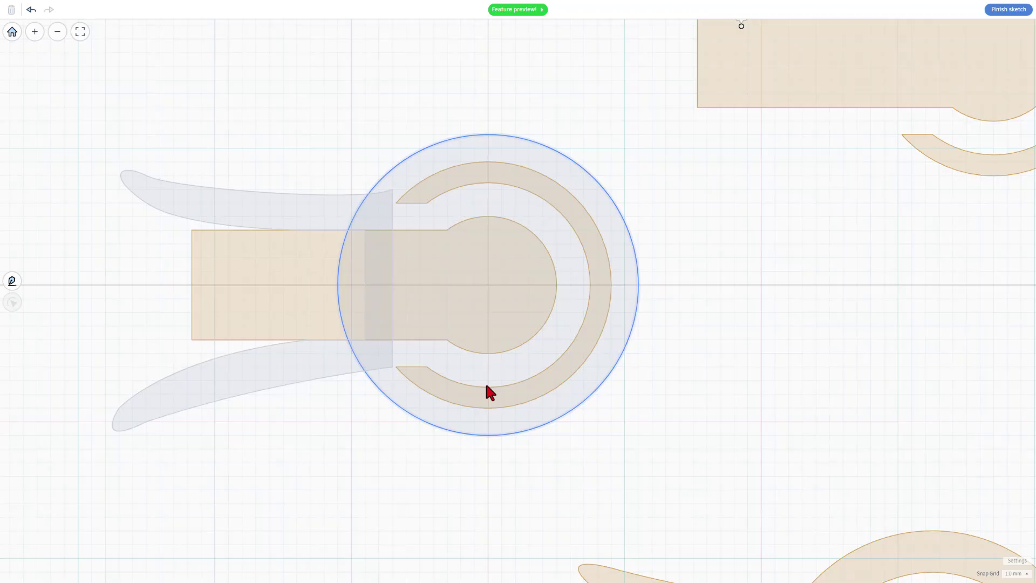
pyautogui.moveTo(484, 381); pyautogui.dragTo(336, 398, button='middle')
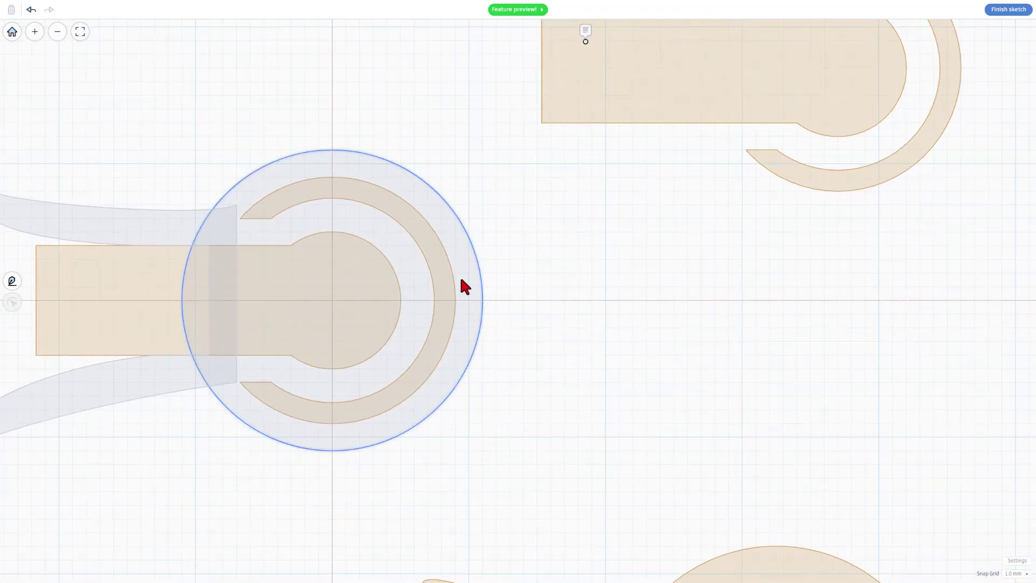
pyautogui.click(481, 278)
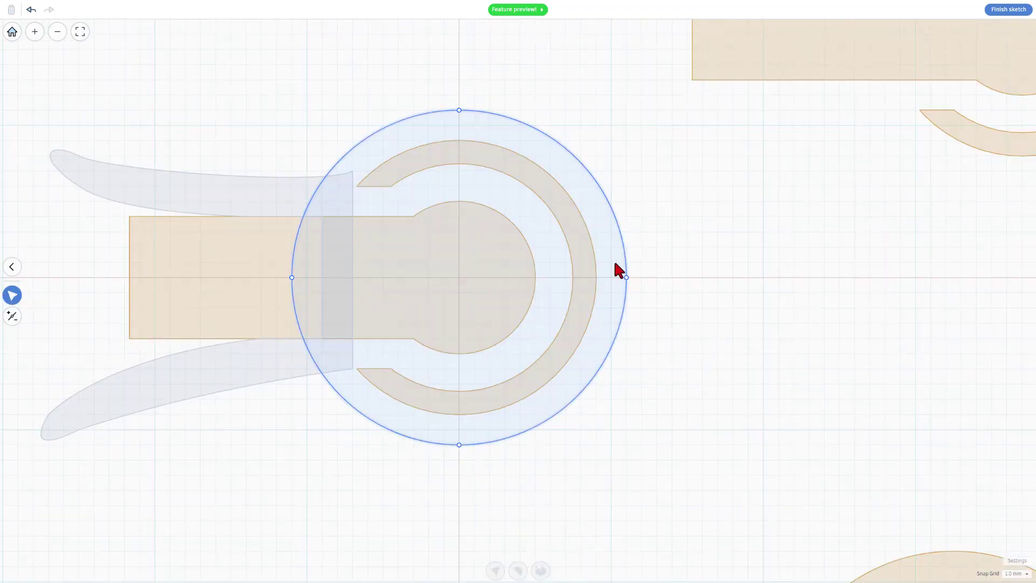
pyautogui.click(607, 252)
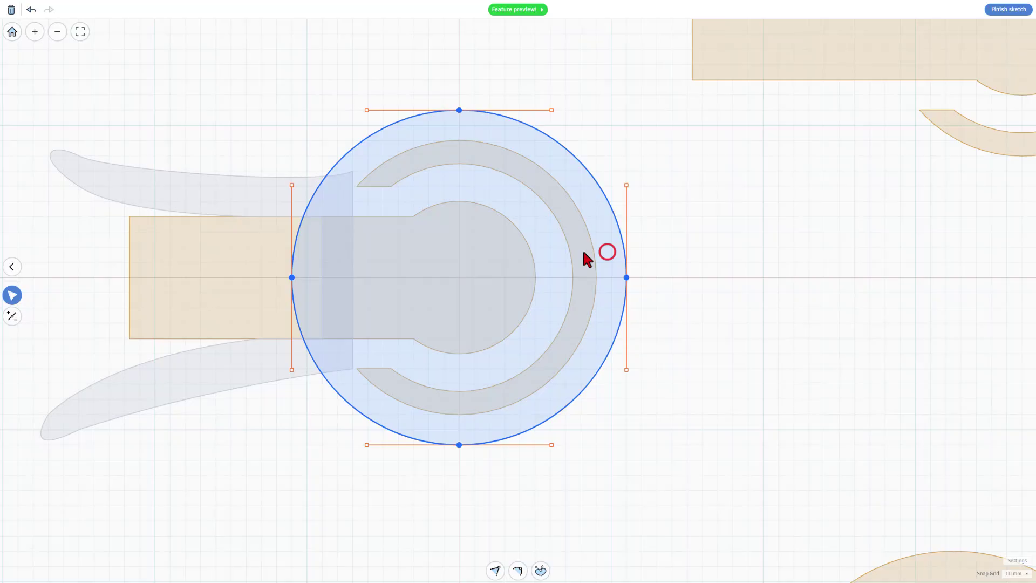
pyautogui.click(12, 316)
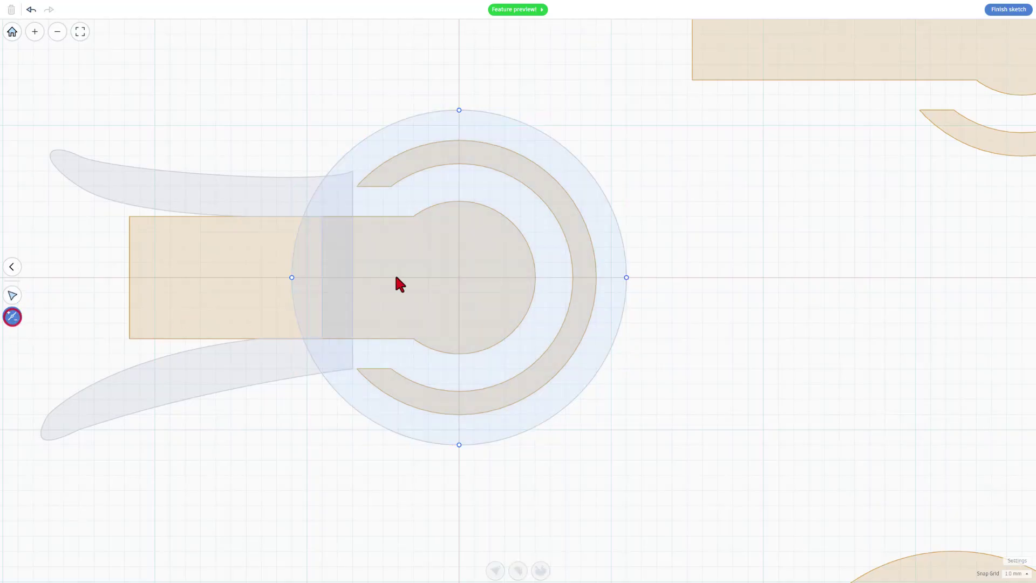
pyautogui.click(624, 255)
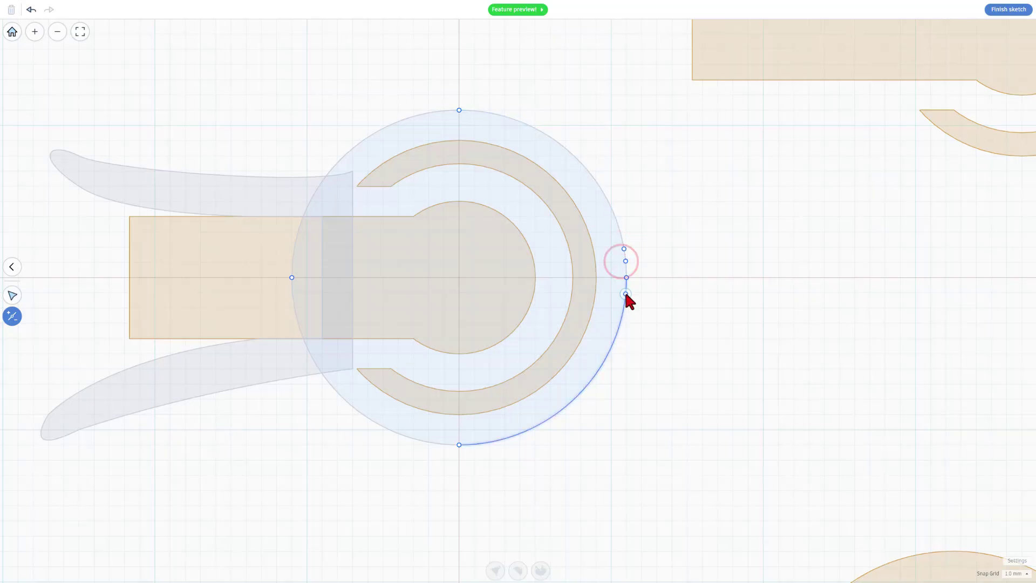
pyautogui.click(625, 294)
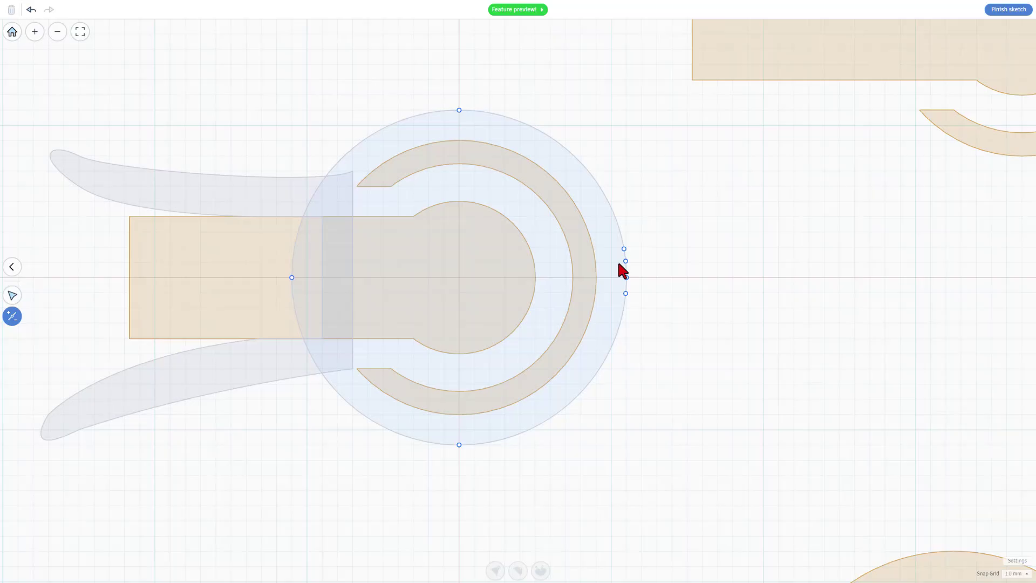
# Move the two middle points of that cluster inward onto the template's ring to form a notch 2 mm tall across the axis
pyautogui.click(12, 295)
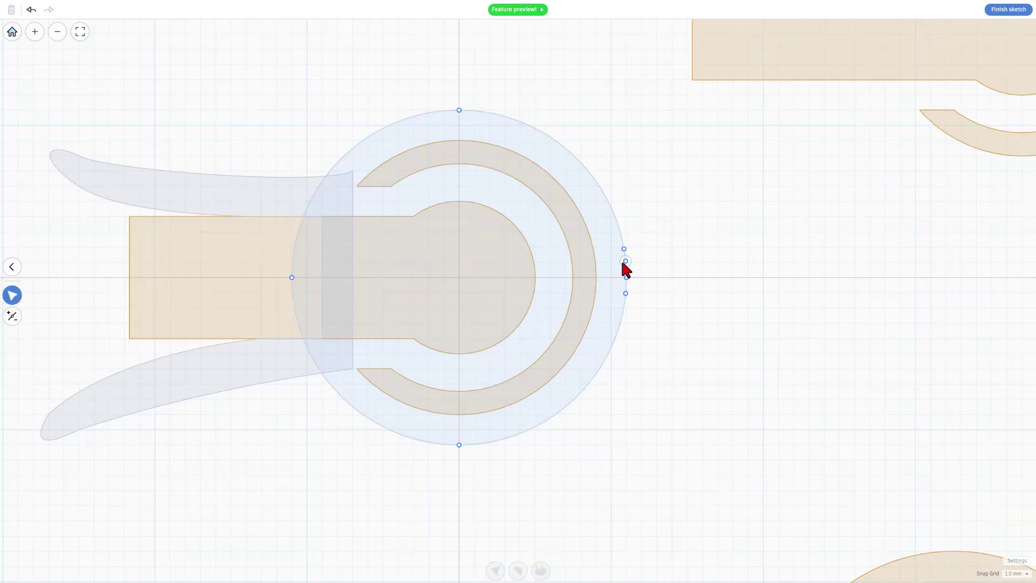
pyautogui.moveTo(626, 261); pyautogui.dragTo(594, 261)
pyautogui.scroll(1, 594, 264)
pyautogui.scroll(5, 596, 269)
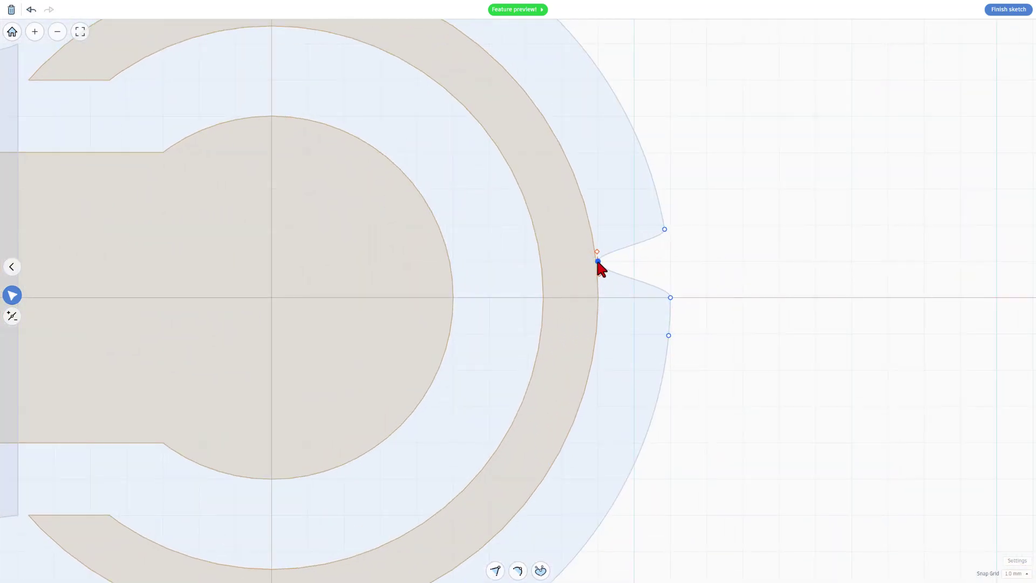
pyautogui.moveTo(597, 264); pyautogui.dragTo(562, 264)
pyautogui.moveTo(672, 297); pyautogui.dragTo(575, 336)
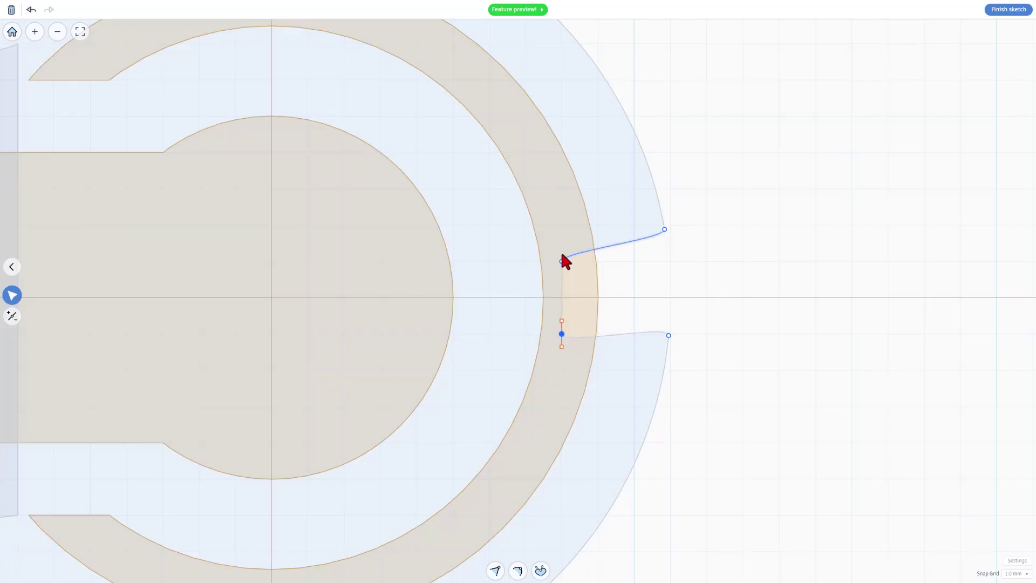
# Convert the notch's lower edge to a straight line
pyautogui.press('1')
pyautogui.click(628, 333)
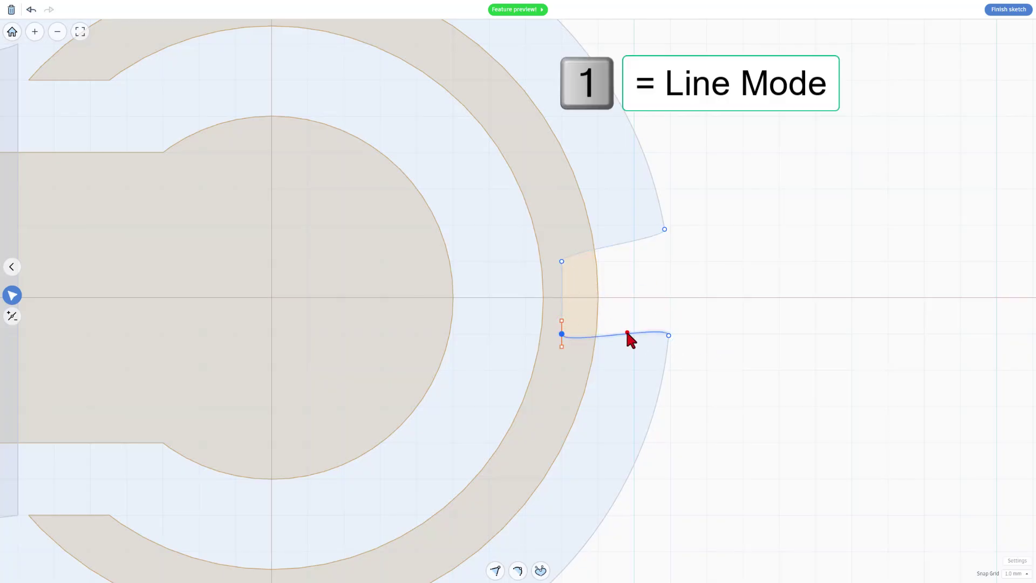
pyautogui.press('1')
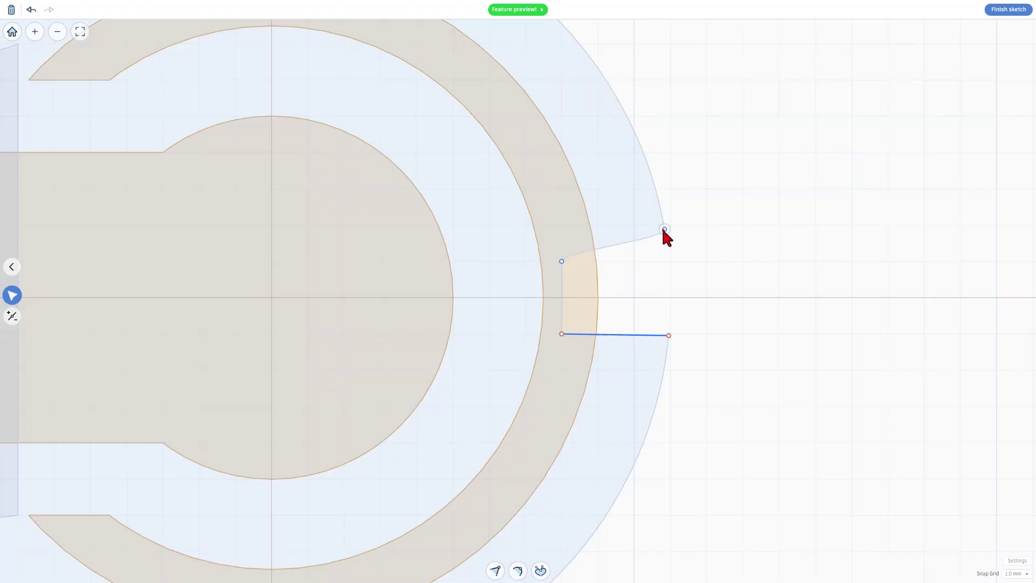
# Lower the notch's upper outer corner to 1 mm above the axis, set the snap grid to 0.1 mm and straighten the notch's upper edge
pyautogui.moveTo(664, 230); pyautogui.dragTo(670, 261)
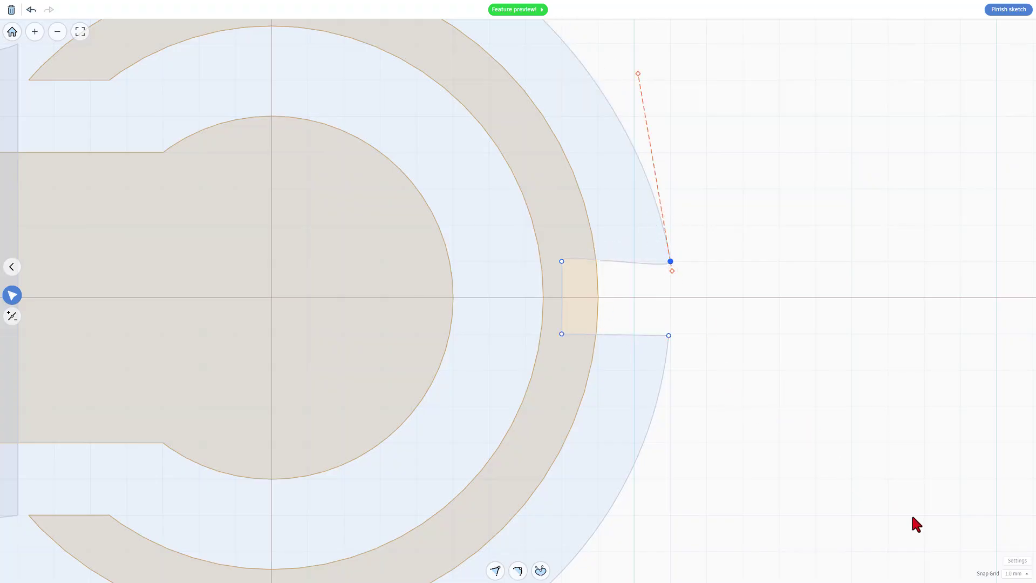
pyautogui.click(1014, 574)
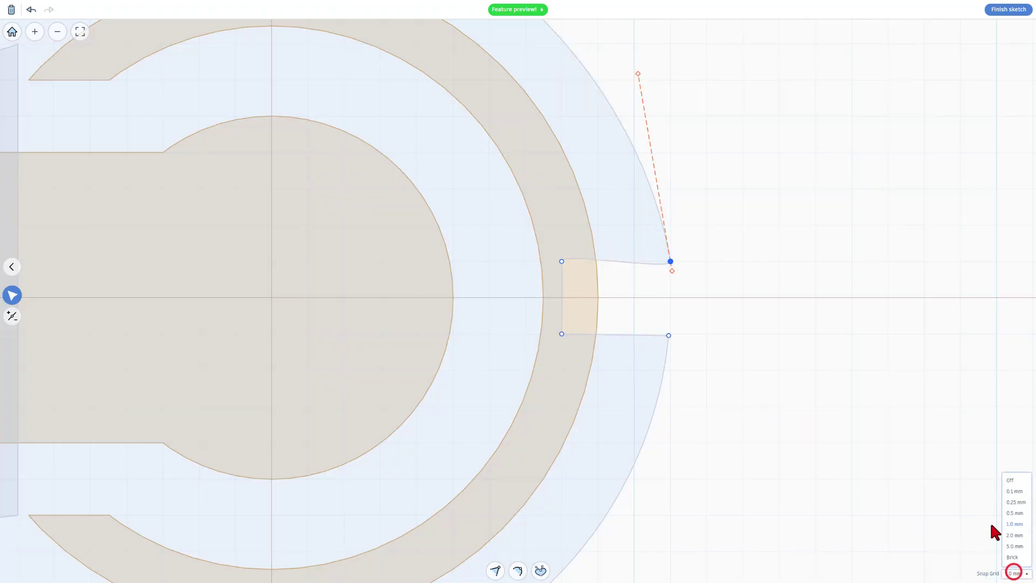
pyautogui.click(1011, 491)
pyautogui.press('1')
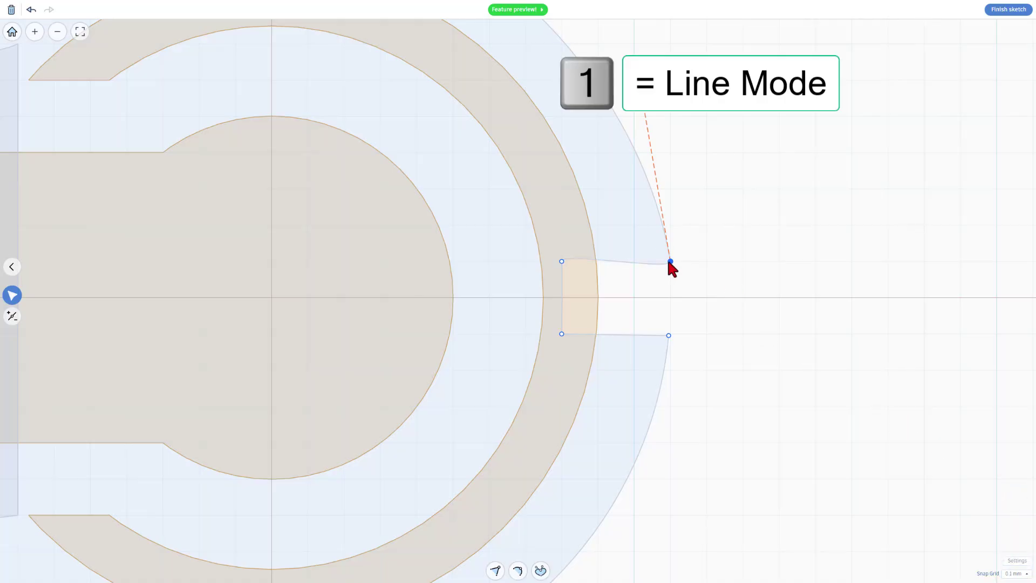
pyautogui.click(668, 260)
pyautogui.click(660, 256)
pyautogui.scroll(-3, 637, 291)
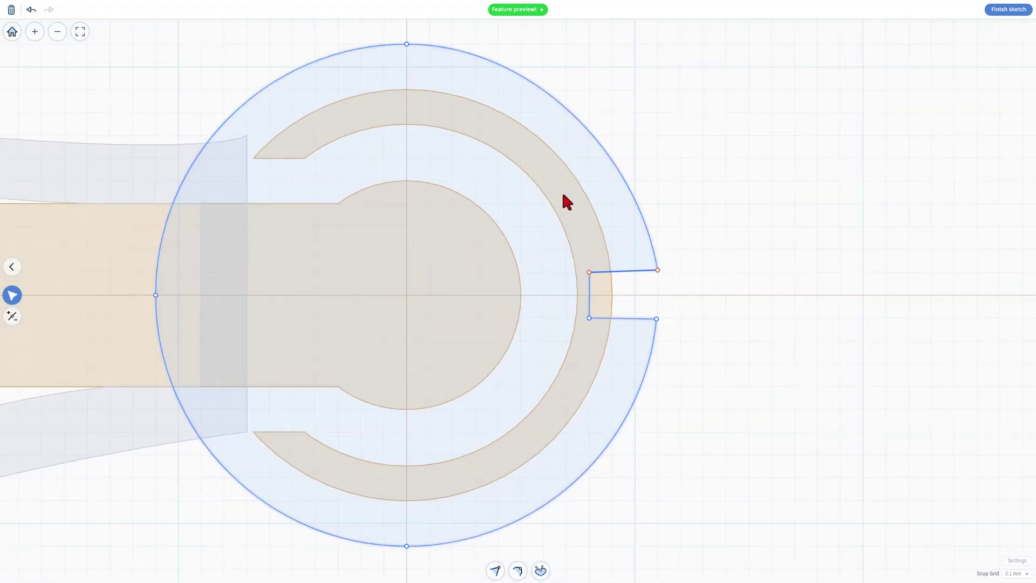
pyautogui.scroll(-3, 639, 278)
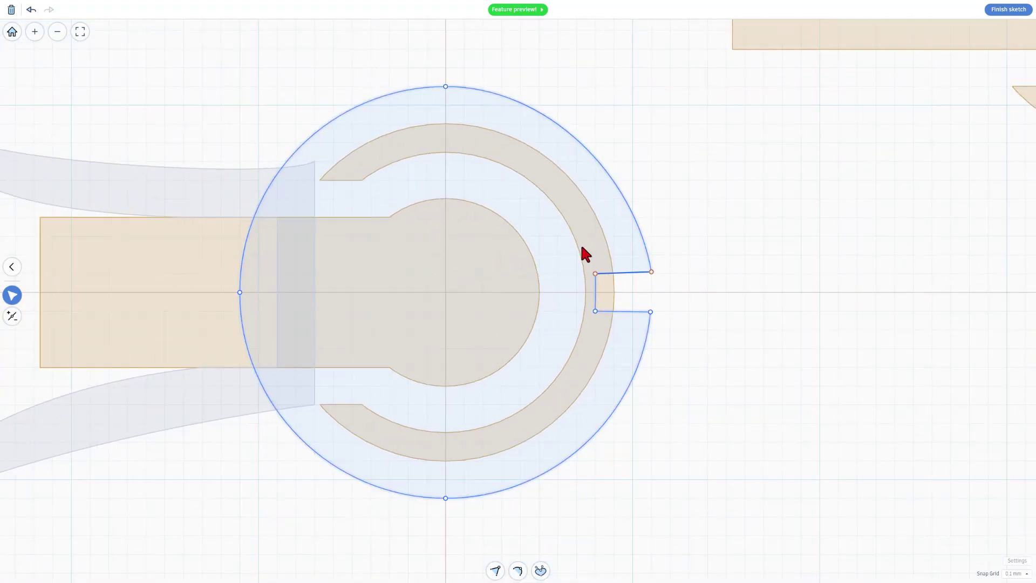
pyautogui.click(713, 249)
# Start a straight-line pen outline on the circle just above the notch and set the snap grid to 1.0 mm
pyautogui.press('p')
pyautogui.scroll(-2, 715, 255)
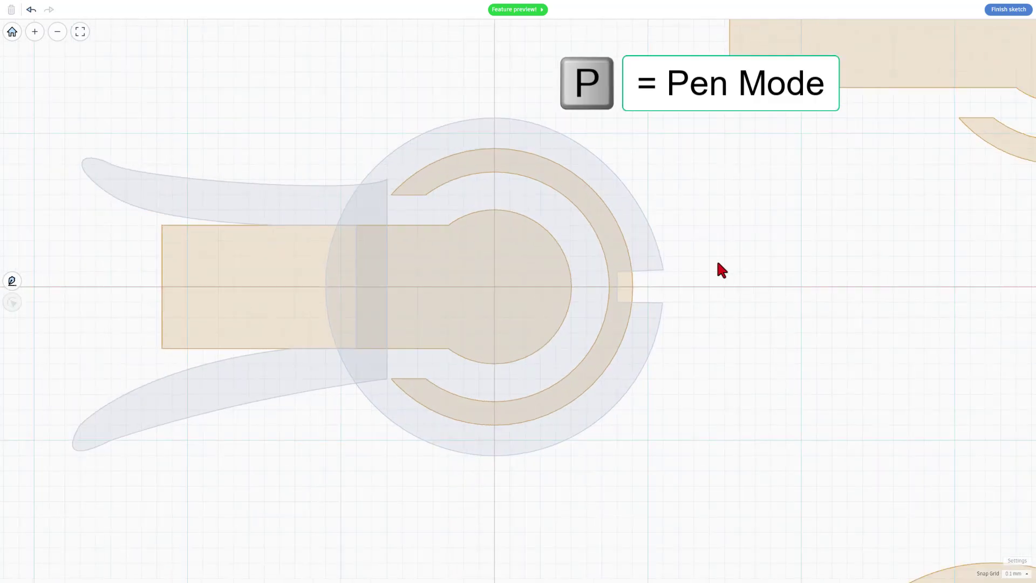
pyautogui.click(12, 281)
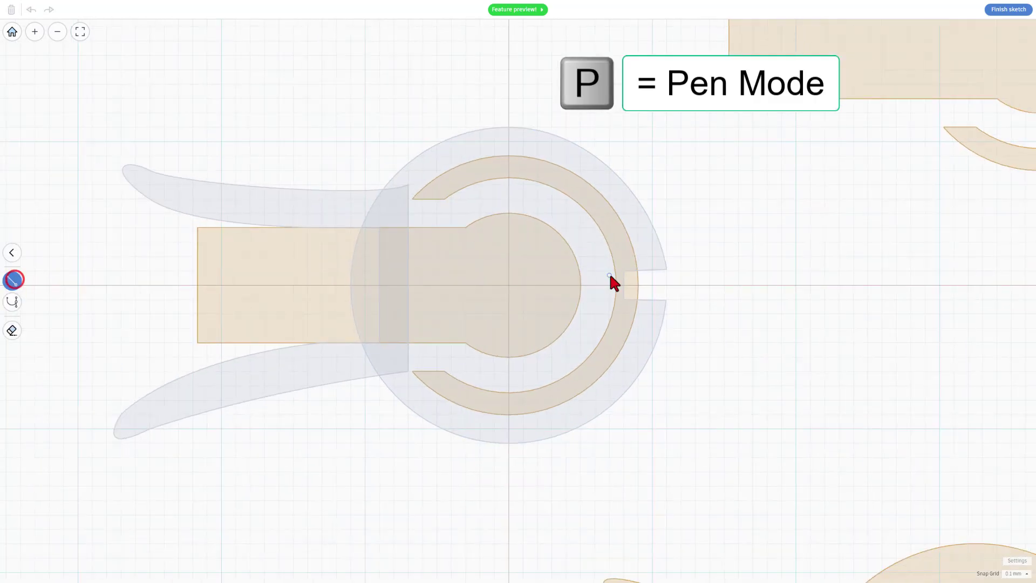
pyautogui.scroll(1, 669, 283)
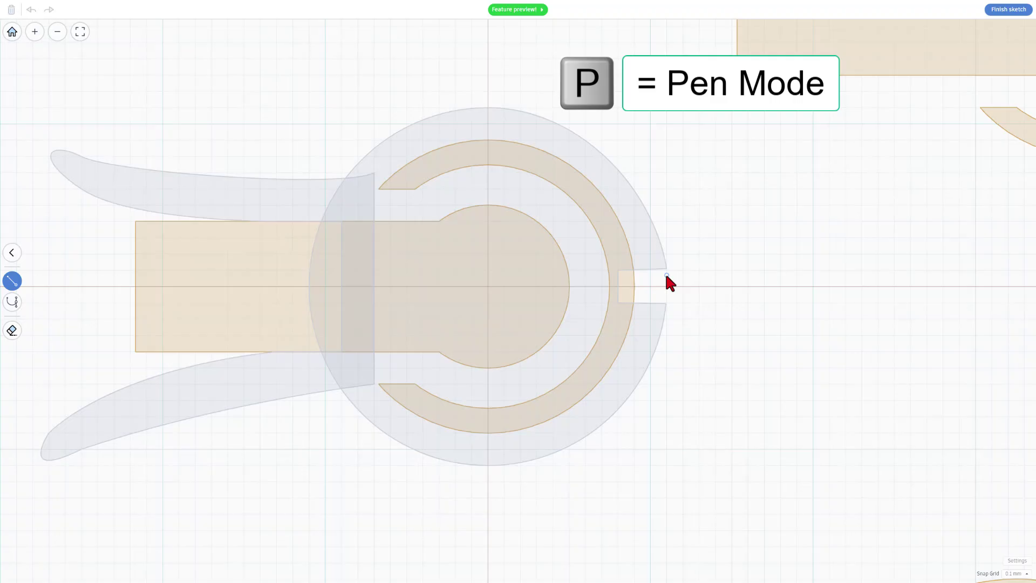
pyautogui.scroll(2, 669, 292)
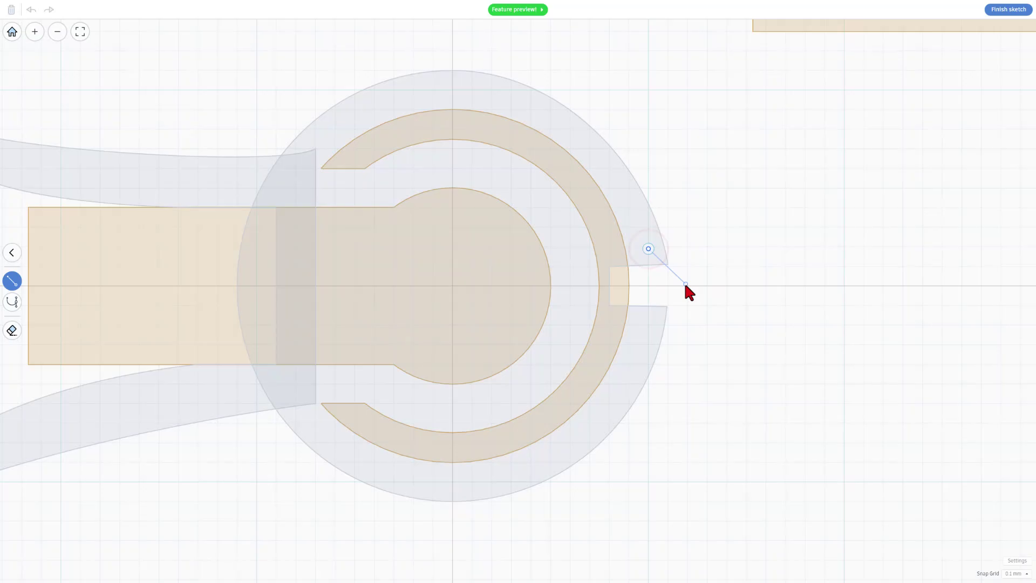
pyautogui.click(1013, 573)
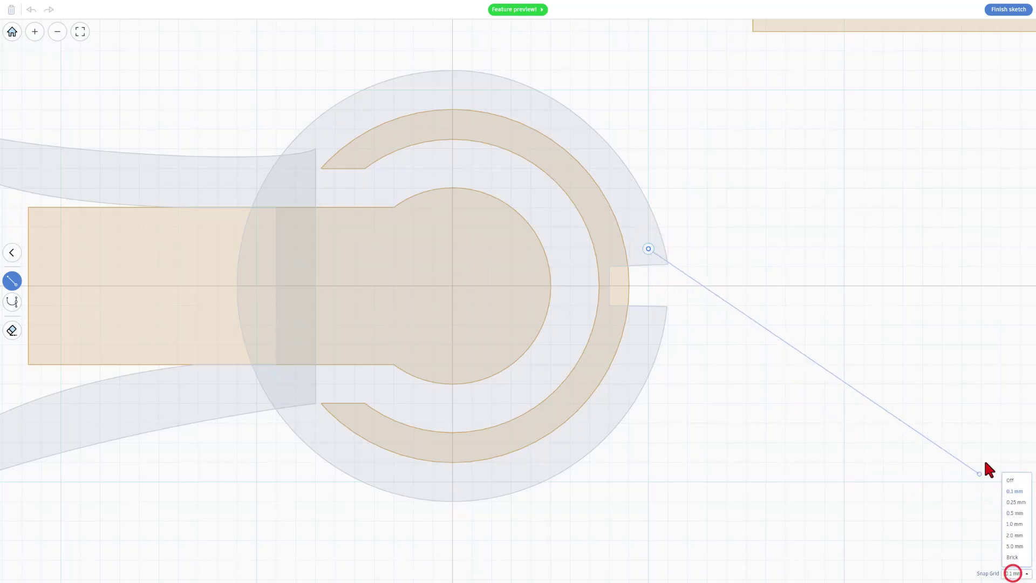
pyautogui.click(1016, 523)
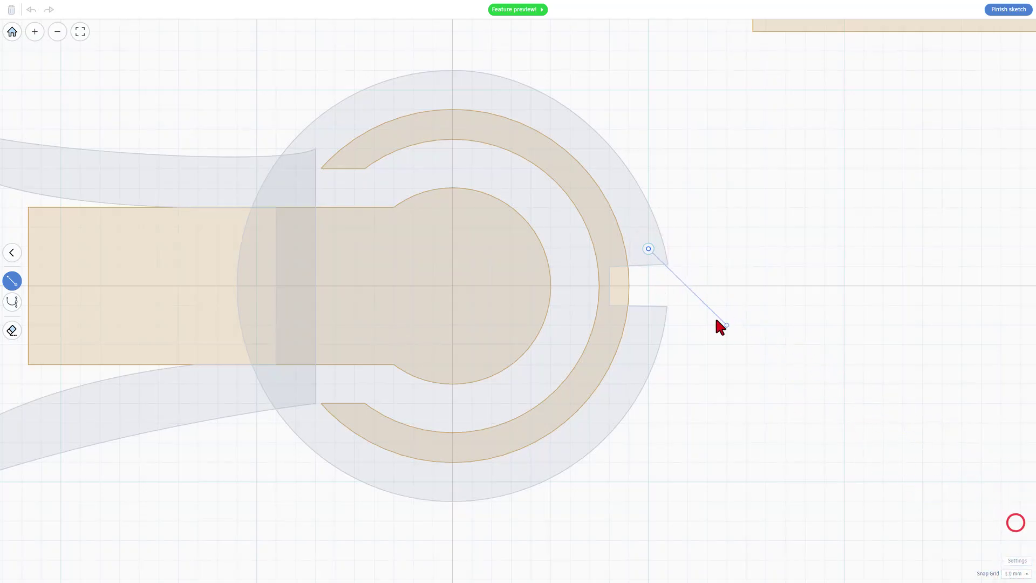
# Draw a zigzag row of five downward teeth, 2 mm tall and 2 mm apart, with their tips on the horizontal axis
pyautogui.click(668, 285)
pyautogui.click(688, 246)
pyautogui.click(707, 285)
pyautogui.click(724, 243)
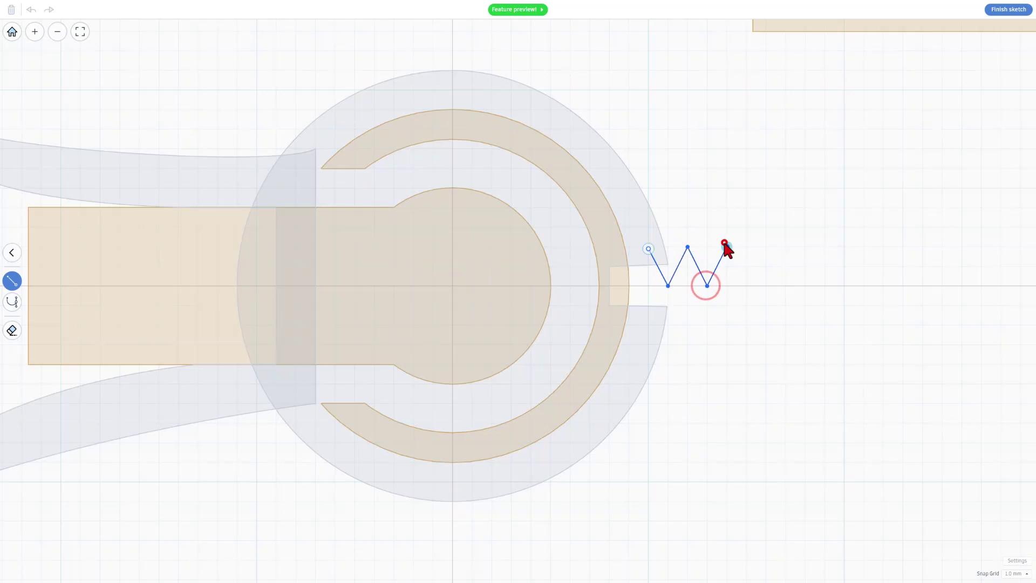
pyautogui.click(747, 285)
pyautogui.click(766, 249)
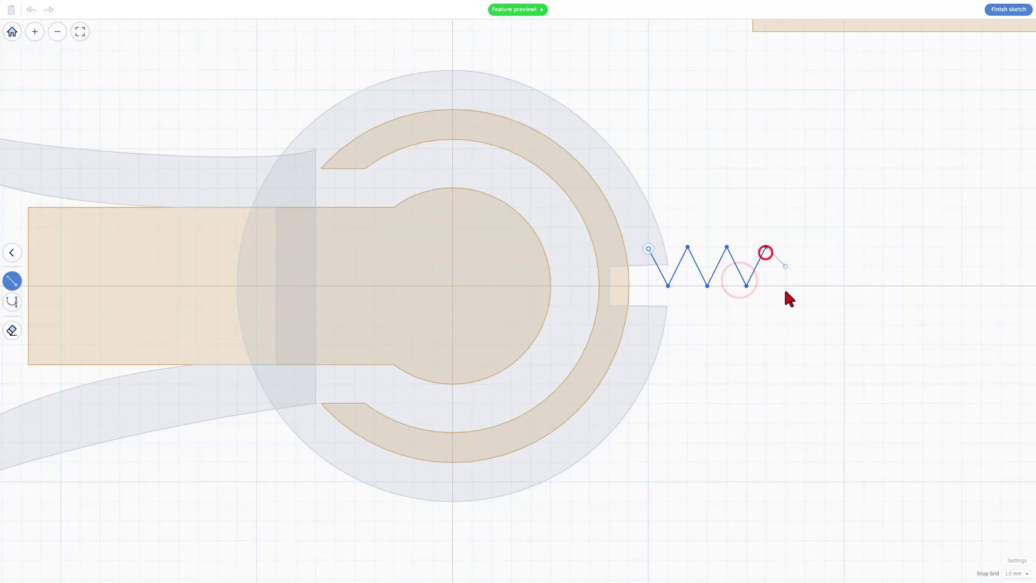
pyautogui.click(785, 285)
pyautogui.click(804, 248)
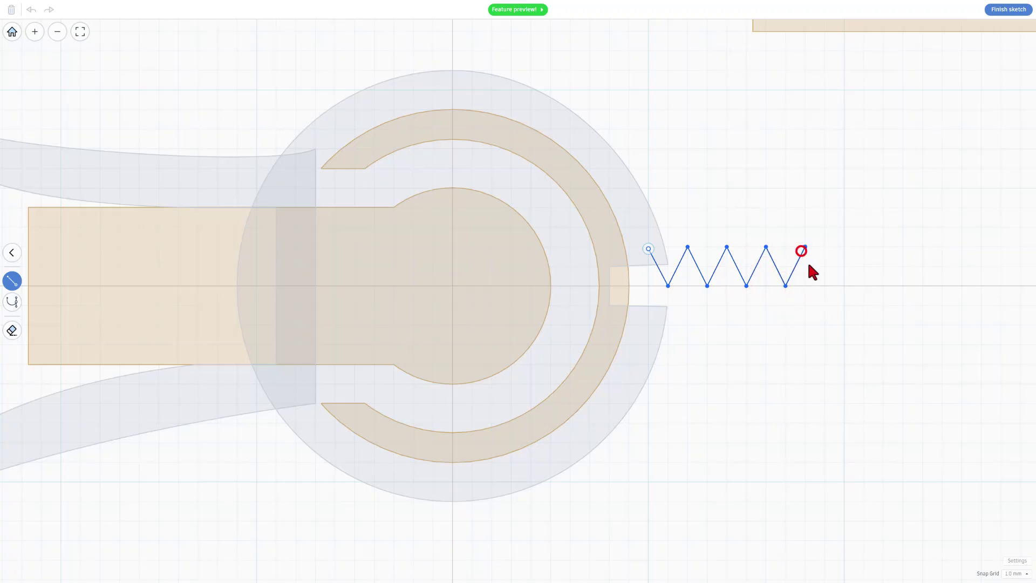
pyautogui.press('2')
pyautogui.click(825, 285)
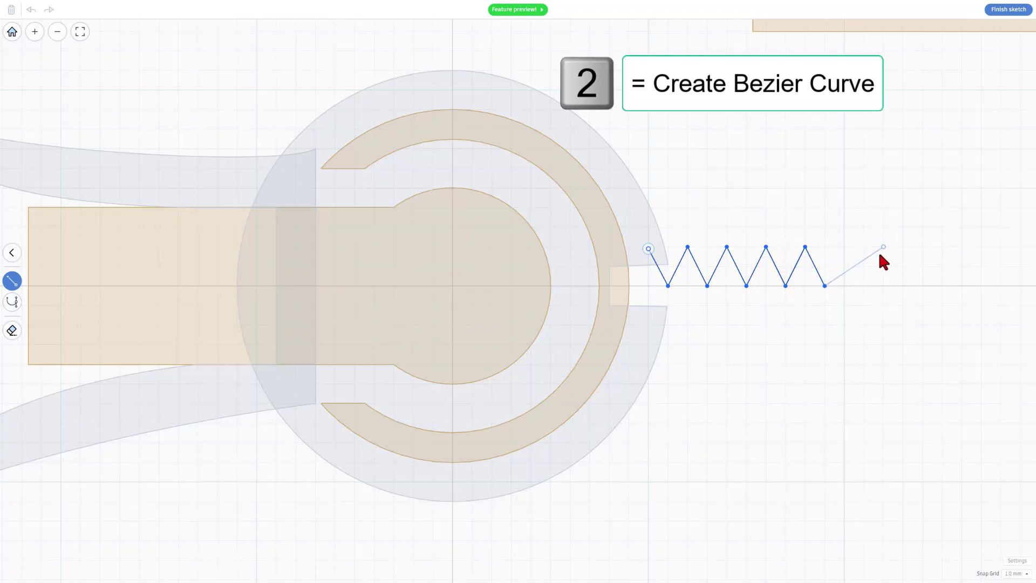
# Round the toothed outline's front end with Bezier curves, run its upper edge back over the circle and close the shape
pyautogui.press('2')
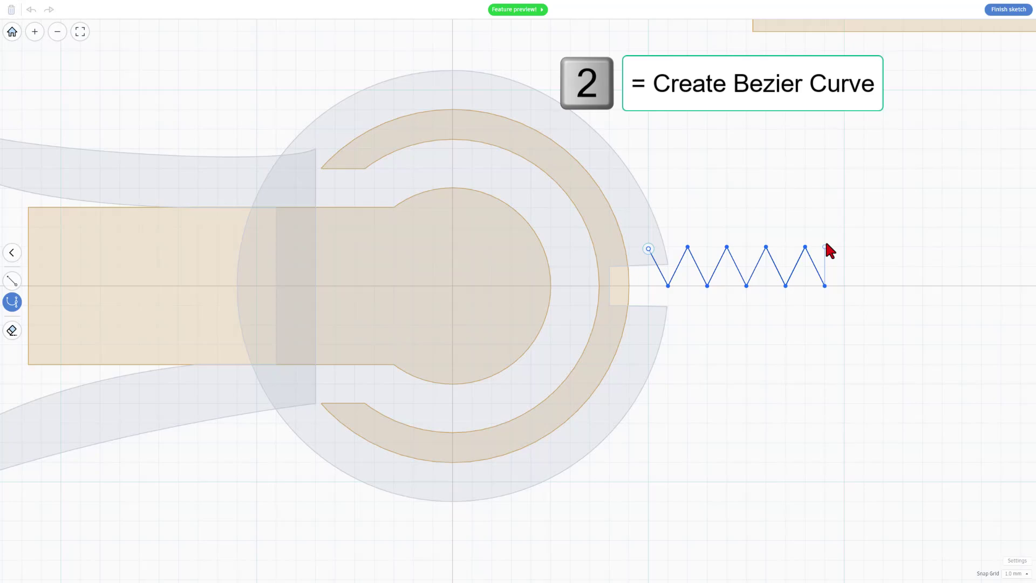
pyautogui.click(844, 247)
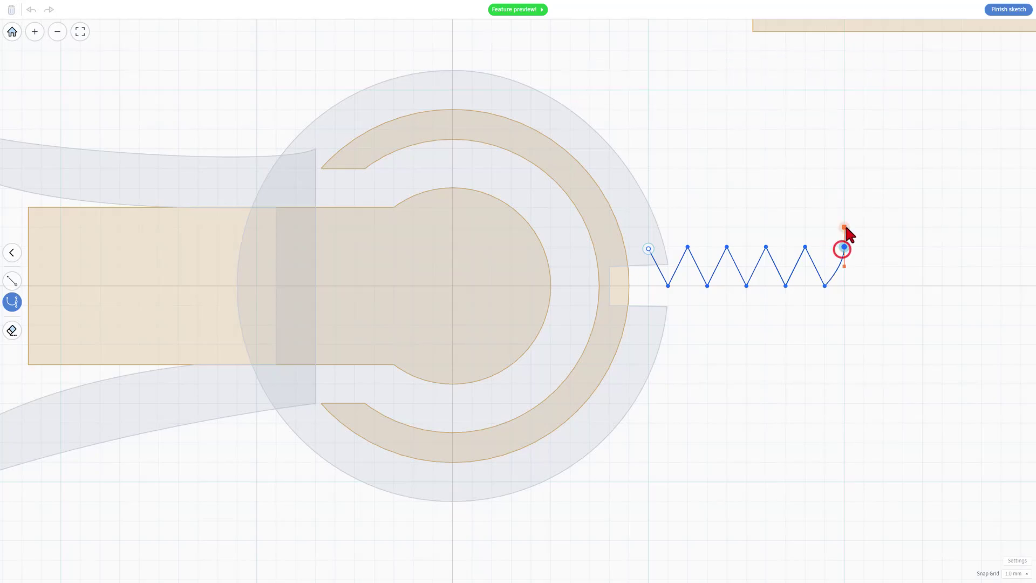
pyautogui.click(805, 207)
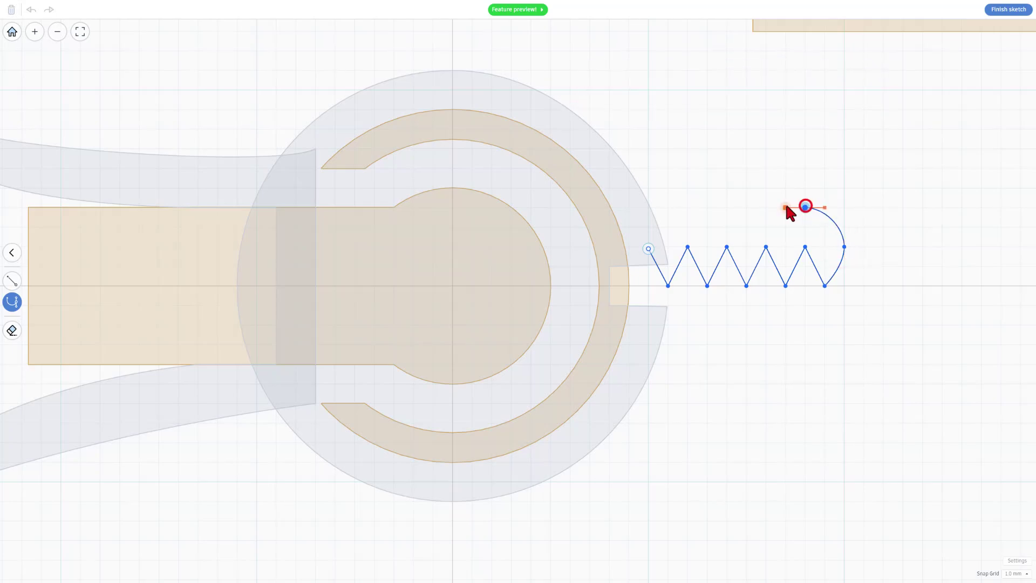
pyautogui.click(629, 208)
pyautogui.click(643, 248)
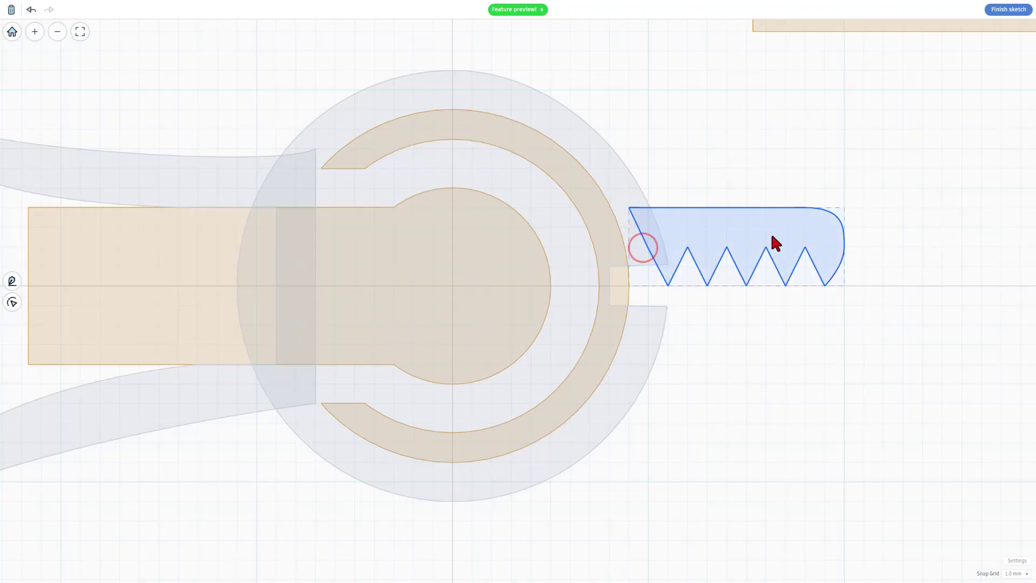
# Draw a lower straight-line zigzag from inside the circle, with four upward teeth 2 mm tall and 2 mm apart, their tips on the horizontal axis
pyautogui.press('p')
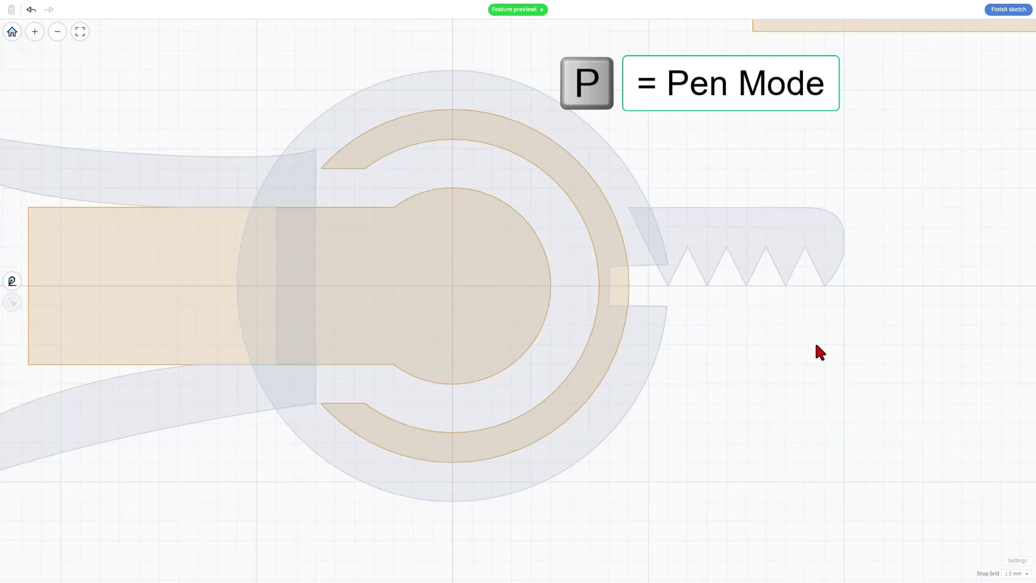
pyautogui.press('p')
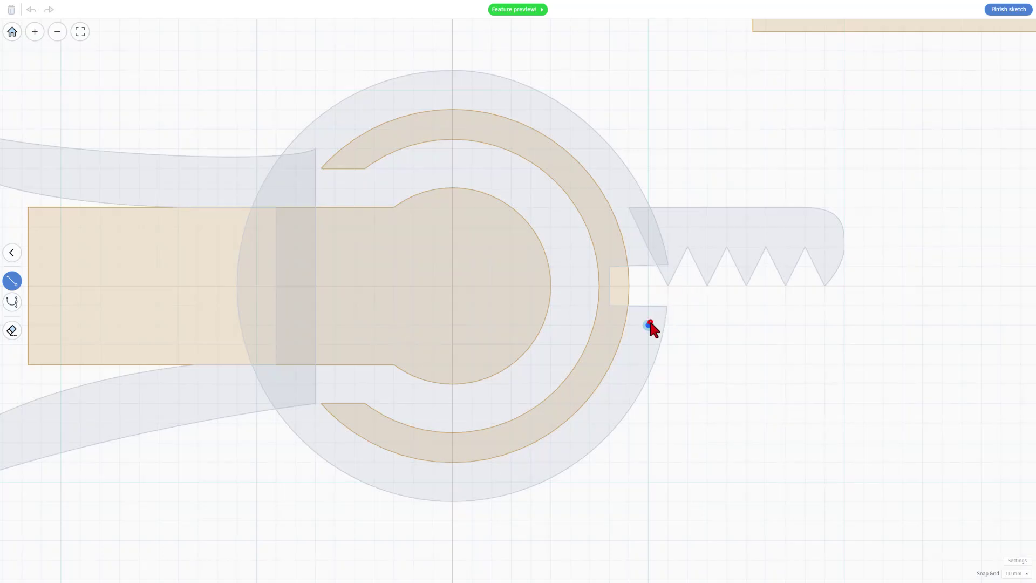
pyautogui.click(648, 325)
pyautogui.click(668, 325)
pyautogui.click(714, 323)
pyautogui.click(746, 325)
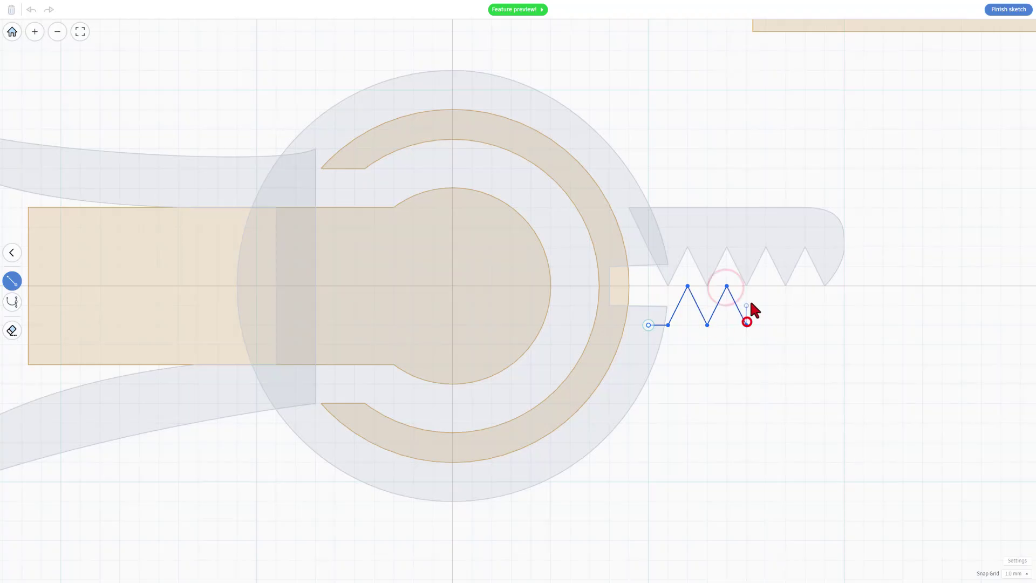
pyautogui.click(766, 286)
pyautogui.click(787, 326)
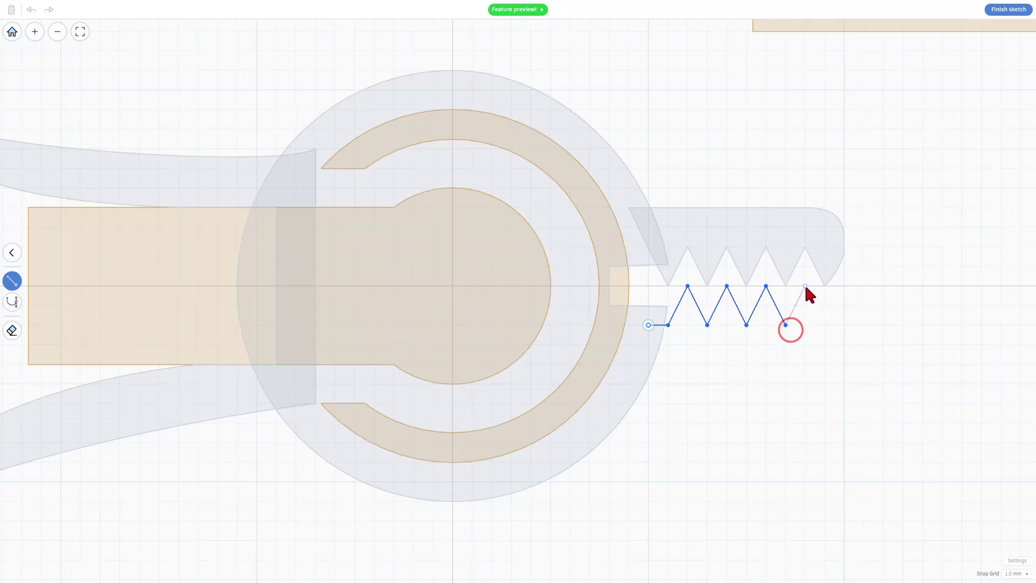
pyautogui.click(806, 287)
pyautogui.click(820, 323)
# Round the lower toothed outline's front end with a Bezier curve, run its bottom edge back over the circle and close the shape
pyautogui.press('2')
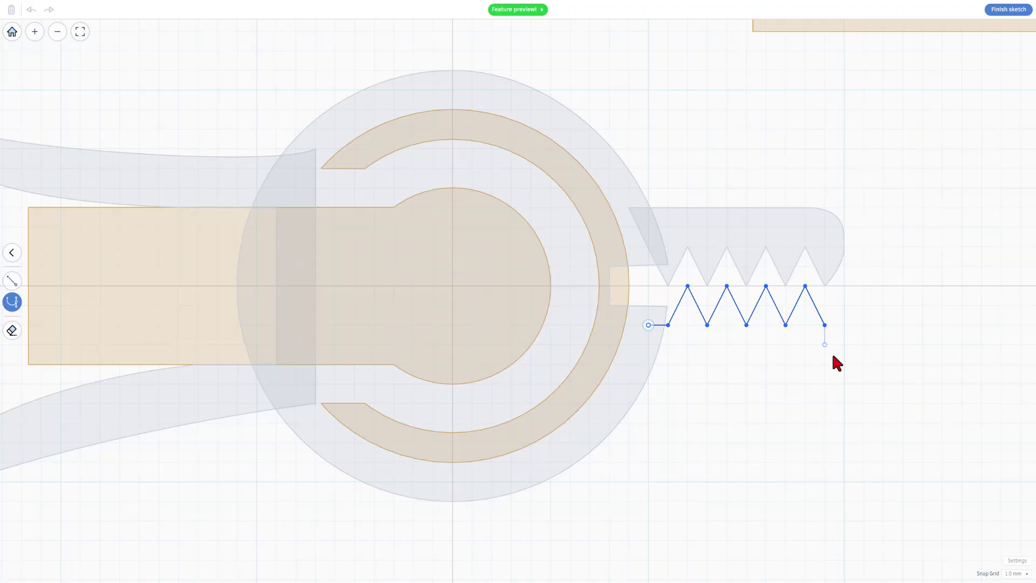
pyautogui.moveTo(847, 371); pyautogui.dragTo(847, 373)
pyautogui.click(629, 384)
pyautogui.click(646, 324)
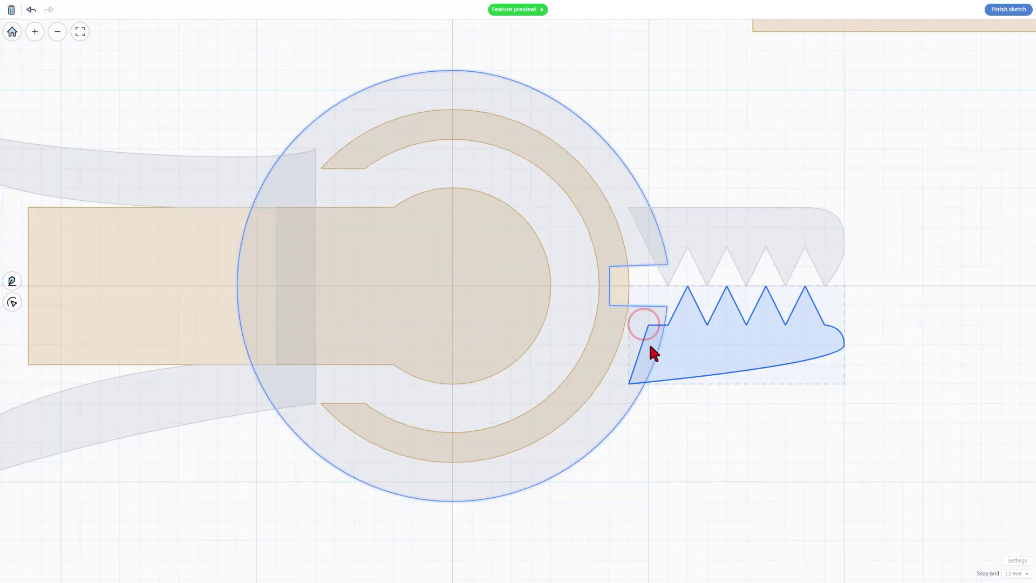
# Reshape the lower jaw's front curve by slanting its end point's handles, lower that point 1 mm and finish the sketch
pyautogui.click(793, 335)
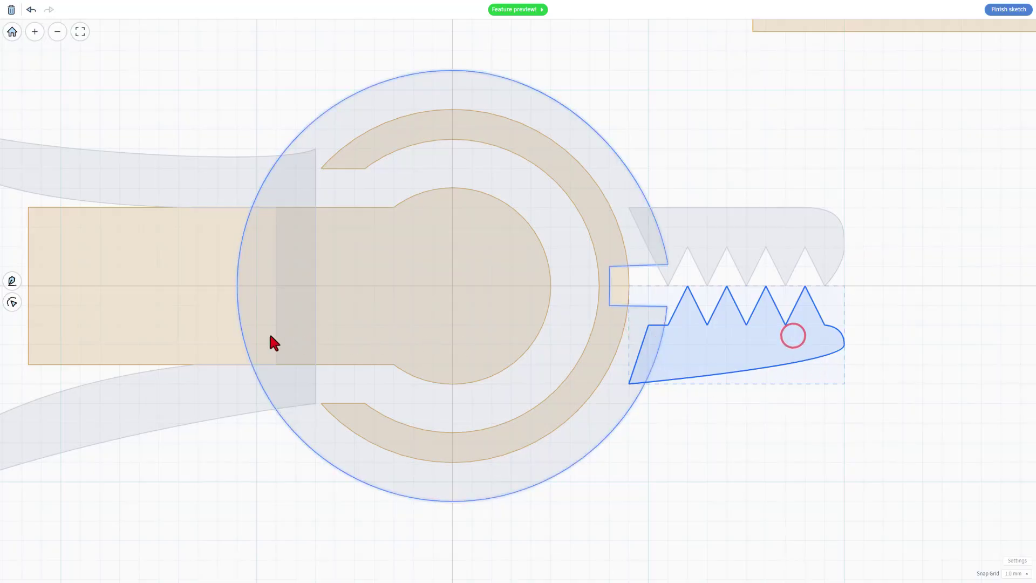
pyautogui.click(15, 305)
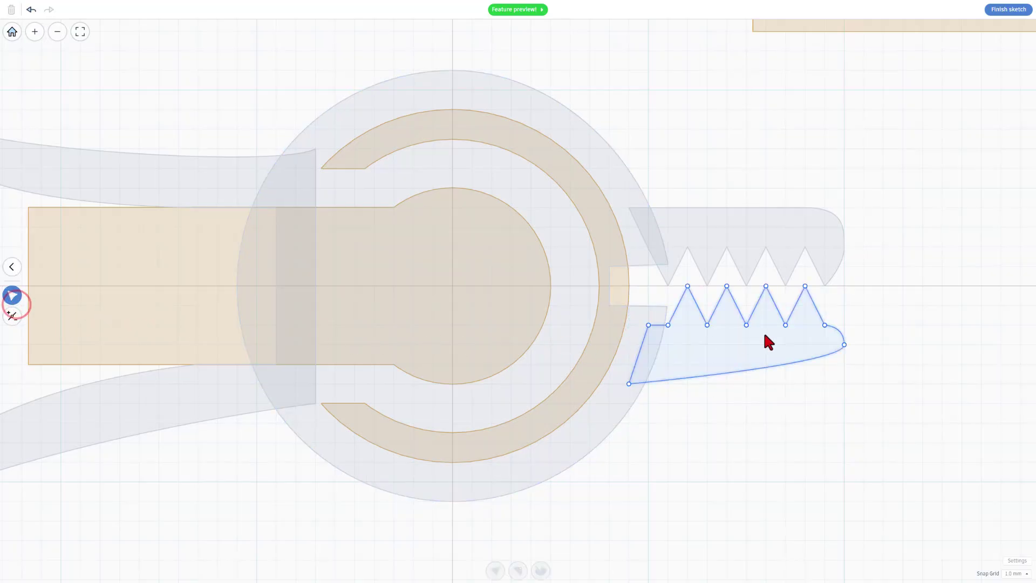
pyautogui.moveTo(843, 346); pyautogui.dragTo(807, 383)
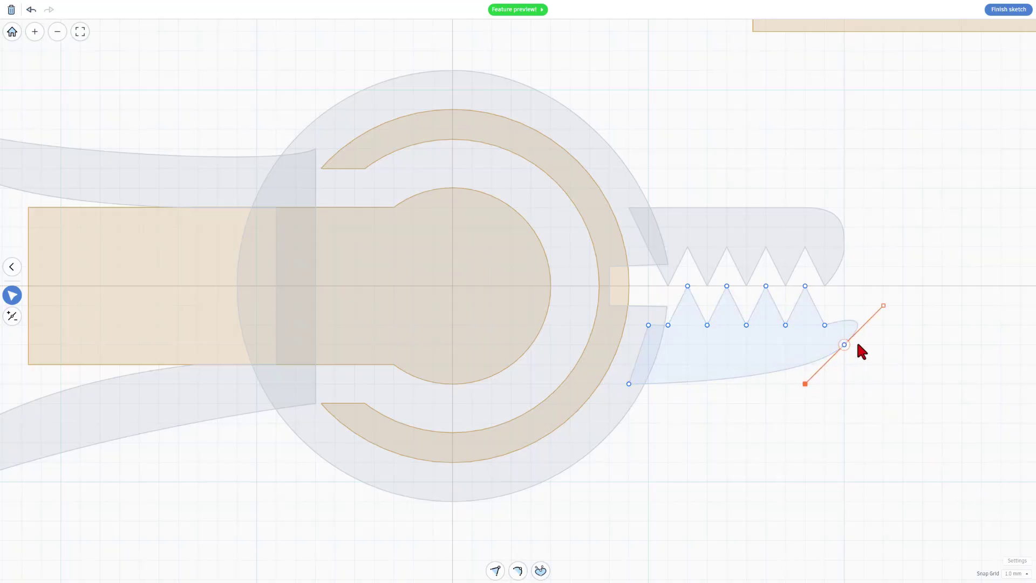
pyautogui.moveTo(845, 355); pyautogui.dragTo(844, 375)
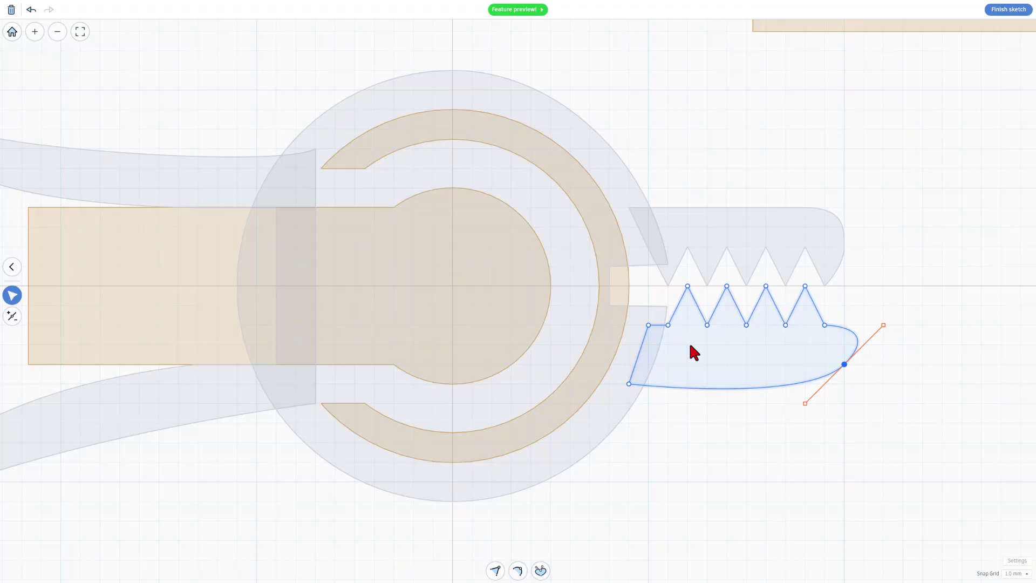
pyautogui.click(944, 301)
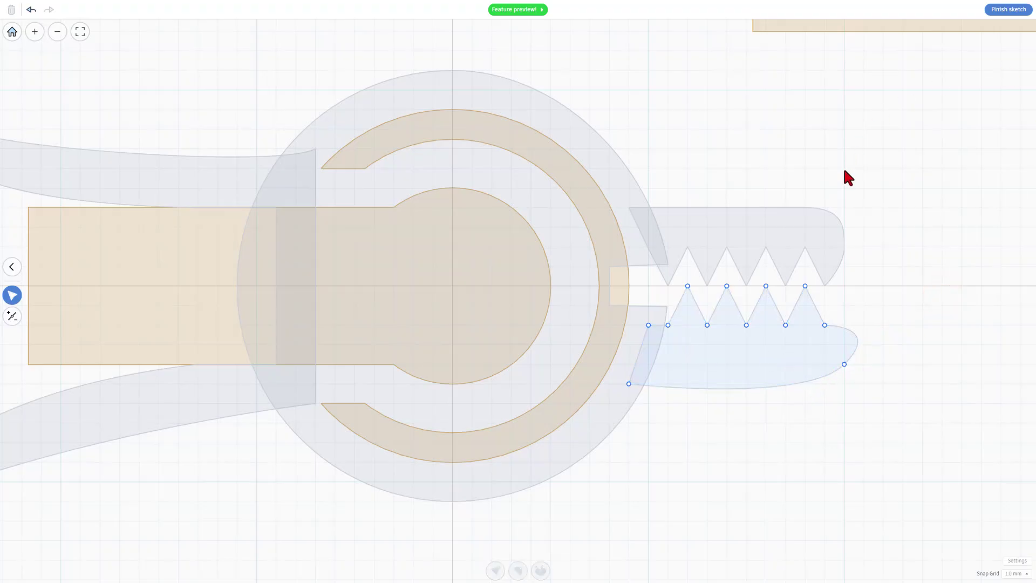
pyautogui.scroll(-1, 872, 228)
pyautogui.scroll(-1, 872, 225)
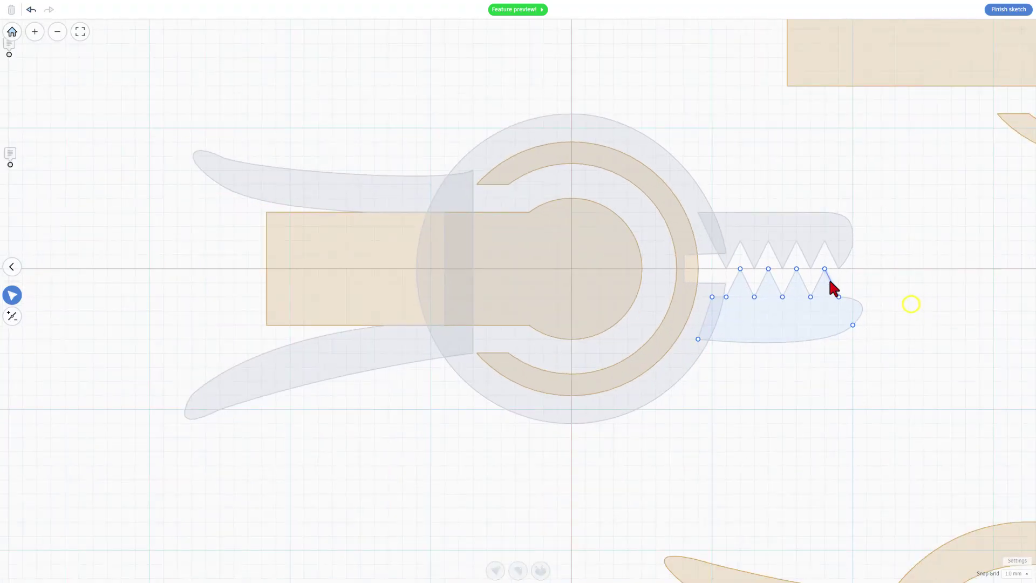
pyautogui.click(1006, 10)
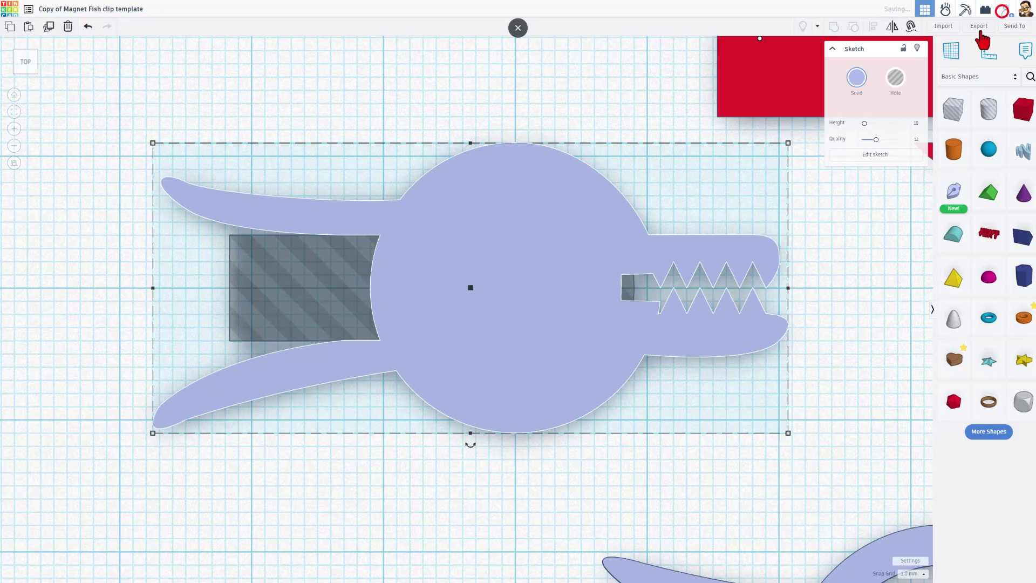
# Switch to perspective view and set the sketched clip body's height to 8 mm
pyautogui.moveTo(273, 314); pyautogui.dragTo(19, 238, button='right')
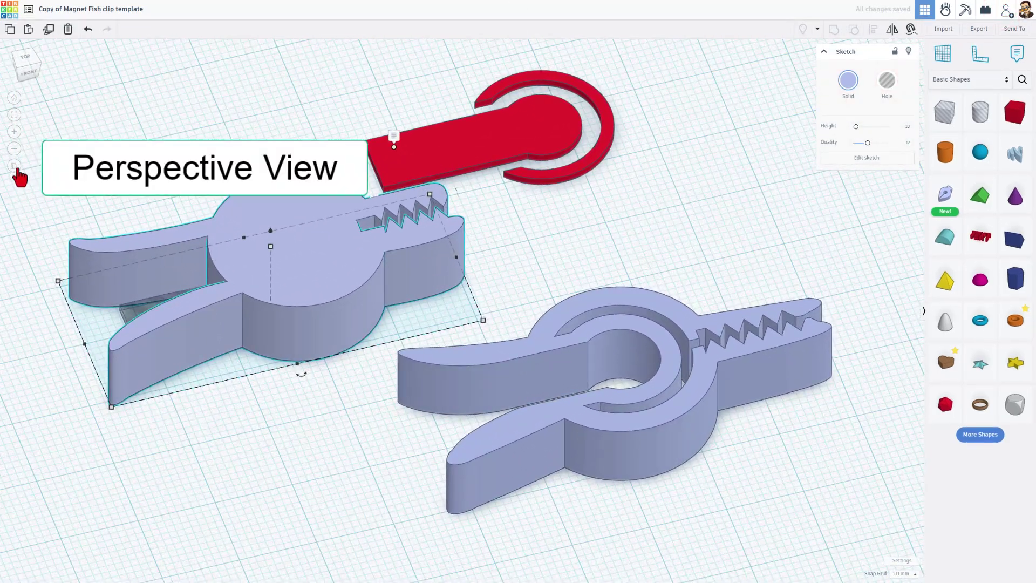
pyautogui.click(17, 165)
pyautogui.press('f')
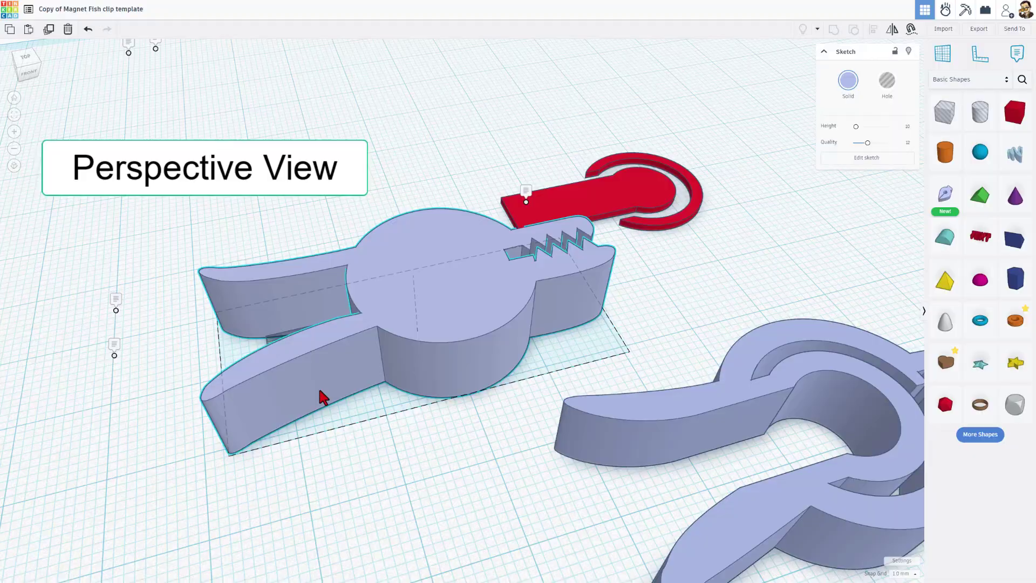
pyautogui.moveTo(403, 402); pyautogui.dragTo(440, 256, button='right')
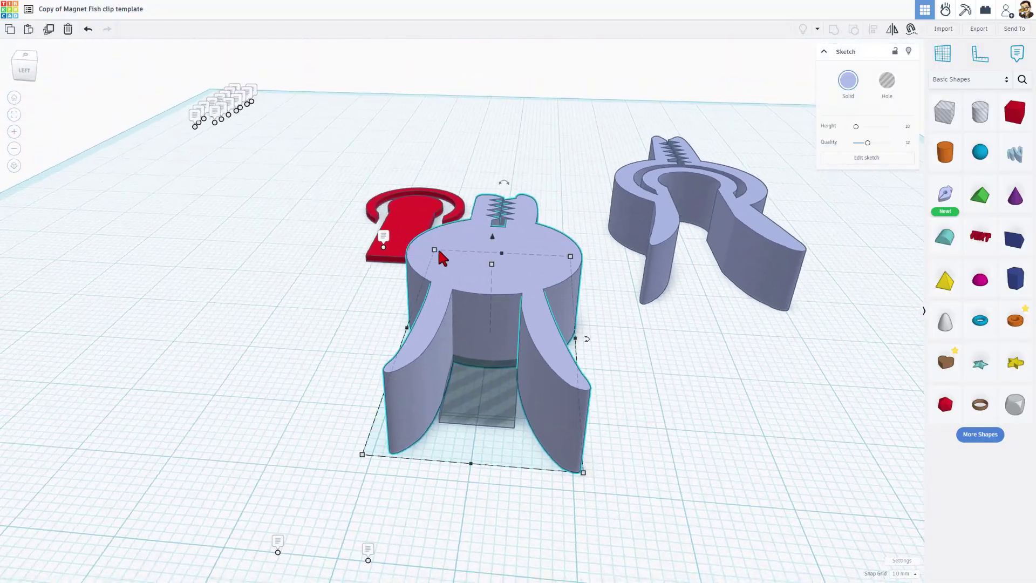
pyautogui.moveTo(492, 264)
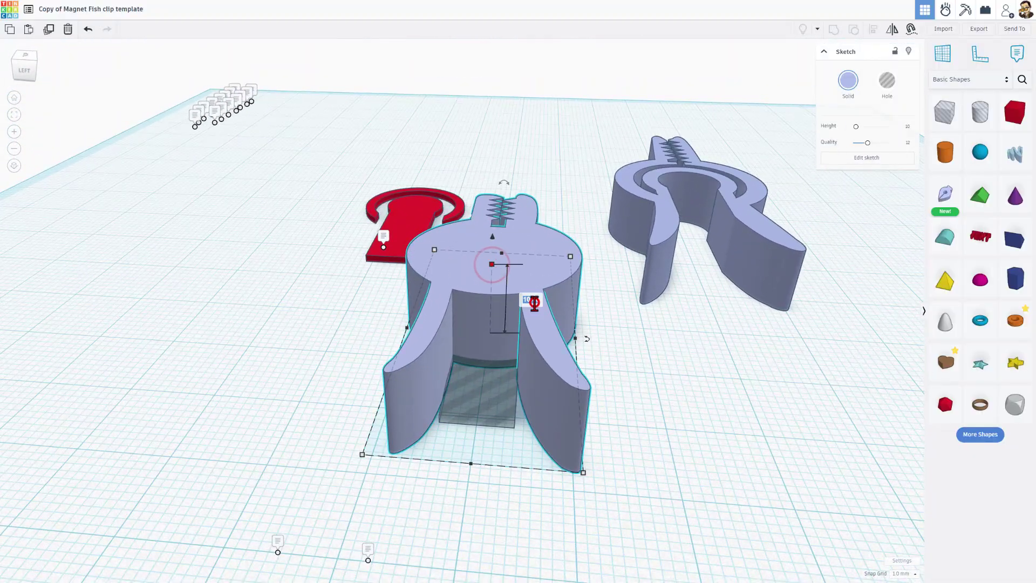
pyautogui.click(534, 300)
pyautogui.write('8')
pyautogui.press('Return')
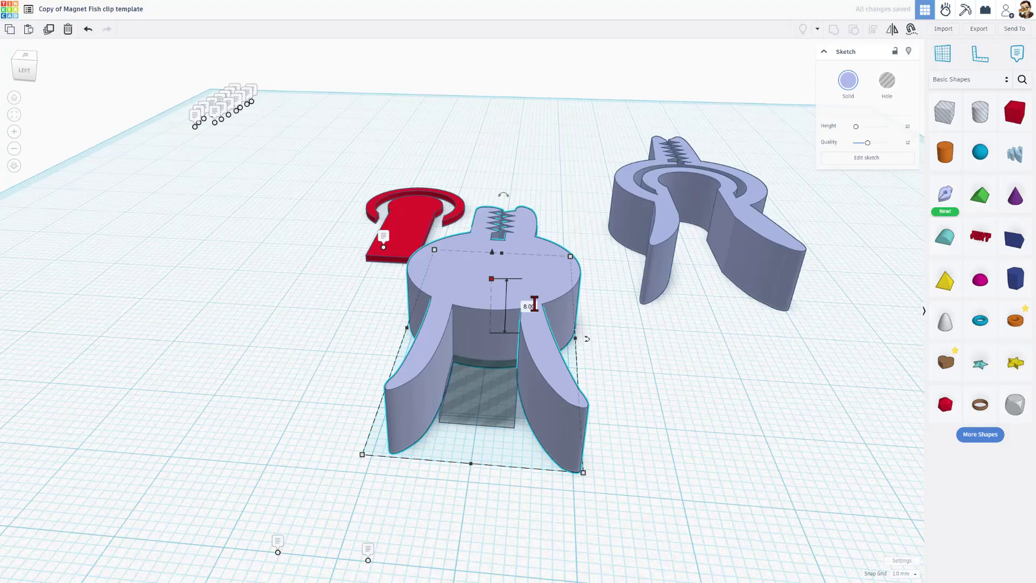
# Select the hole shape inside the clip body and set its height to 10 mm
pyautogui.moveTo(569, 307); pyautogui.dragTo(493, 371, button='right')
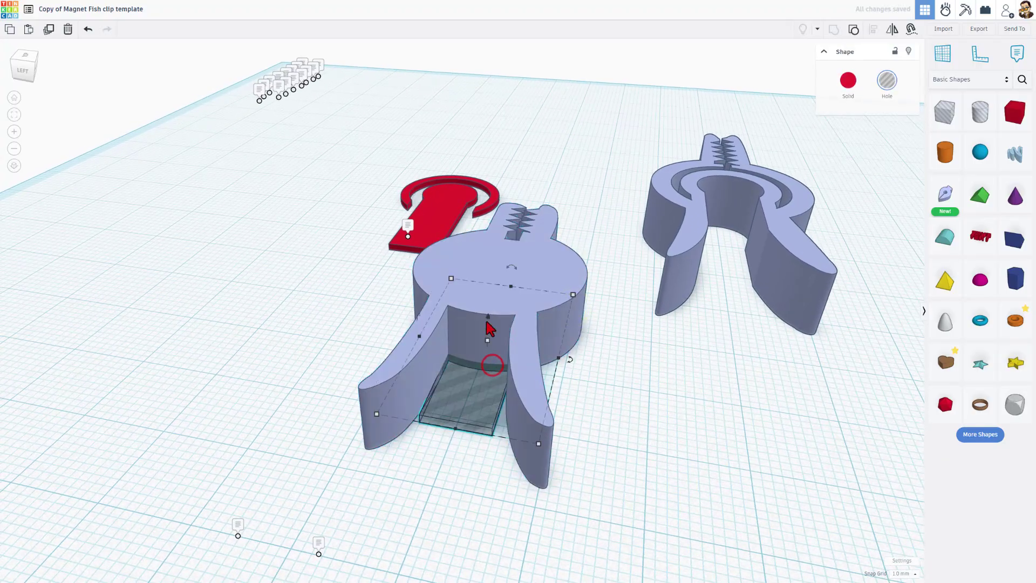
pyautogui.moveTo(488, 340)
pyautogui.click(528, 344)
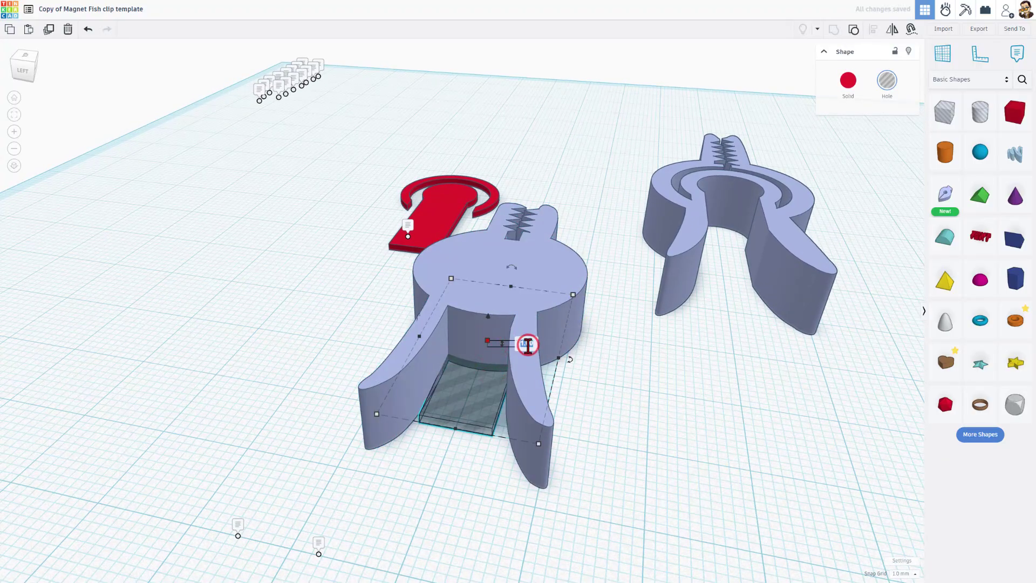
pyautogui.write('10')
pyautogui.press('Return')
# Select the clip body together with the hole shape and group them to cut out the magnet slot and spring gap
pyautogui.moveTo(575, 338); pyautogui.dragTo(464, 336, button='right')
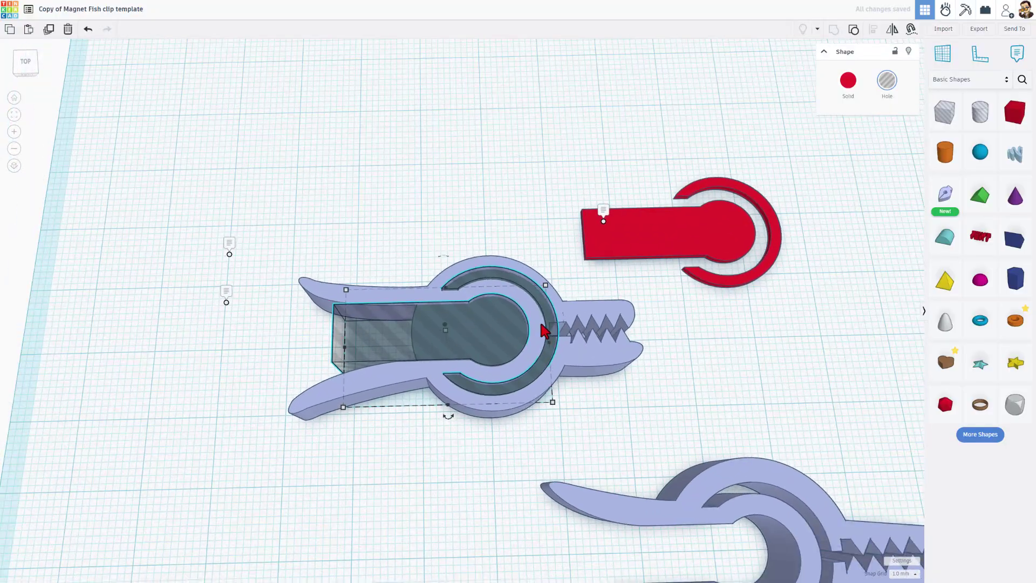
pyautogui.moveTo(327, 236); pyautogui.dragTo(543, 362)
pyautogui.hotkey('ctrl', 'g')
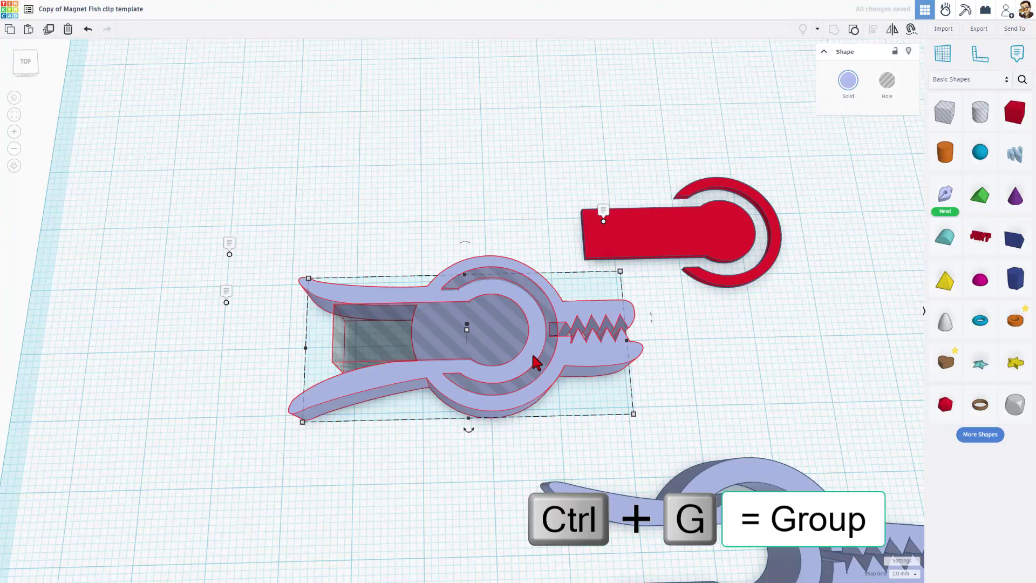
pyautogui.scroll(3, 540, 359)
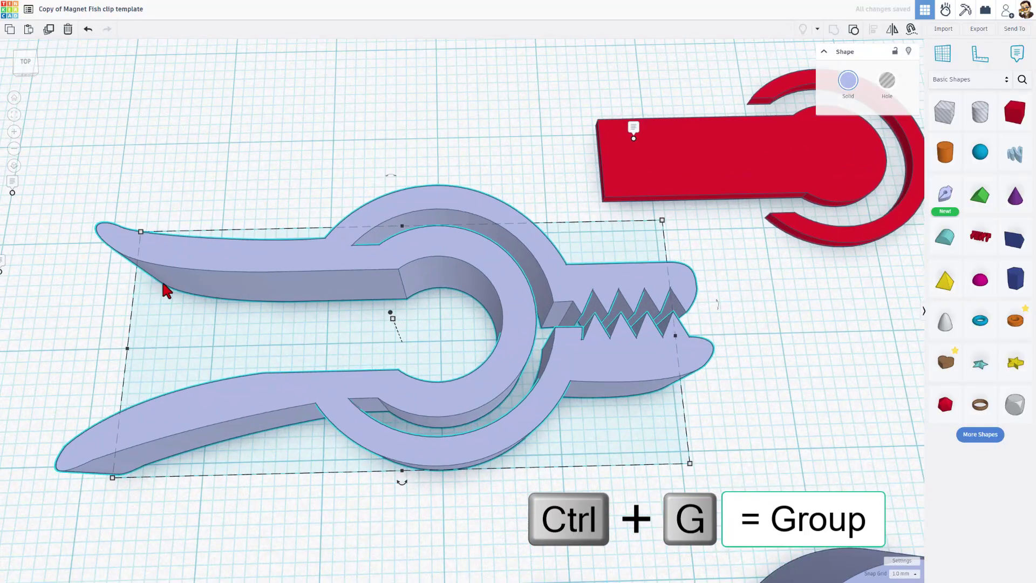
pyautogui.moveTo(236, 266)
pyautogui.mouseDown(button='right')
pyautogui.moveTo(254, 317)
pyautogui.moveTo(618, 335)
pyautogui.moveTo(610, 363)
pyautogui.moveTo(507, 335)
pyautogui.moveTo(518, 278)
pyautogui.moveTo(513, 383)
pyautogui.moveTo(468, 351)
pyautogui.mouseUp(button='right')
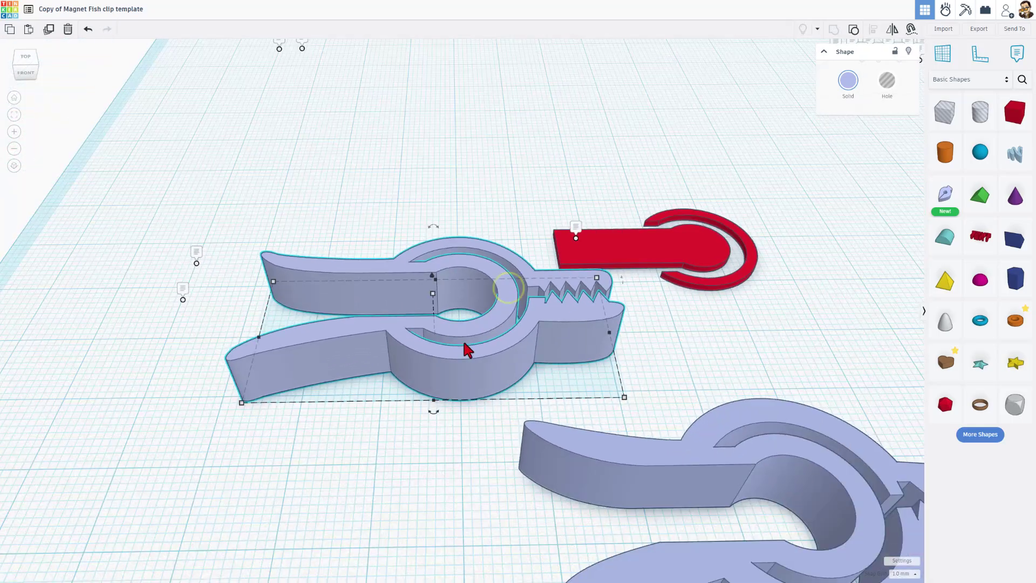
# Open the grouped clip for editing, select its solid body and reopen the body's sketch
pyautogui.click(464, 456)
pyautogui.moveTo(464, 456); pyautogui.dragTo(382, 340, button='right')
pyautogui.doubleClick(394, 295)
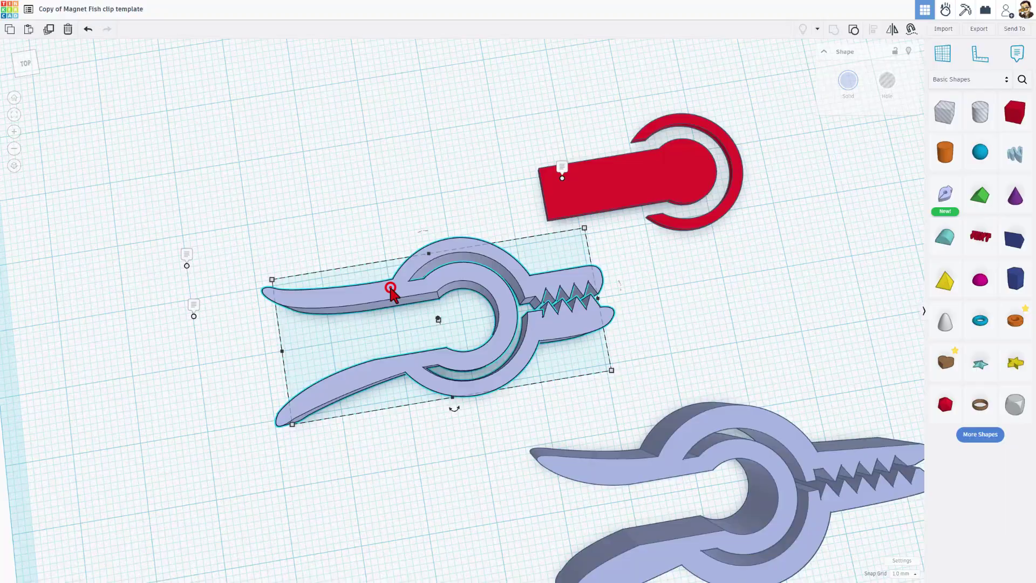
pyautogui.click(395, 294)
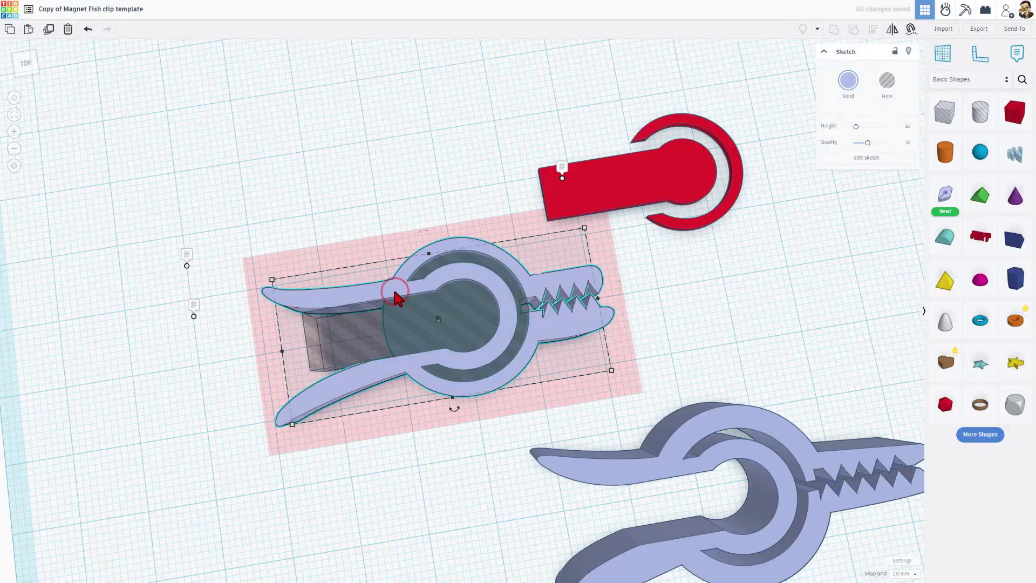
pyautogui.click(857, 160)
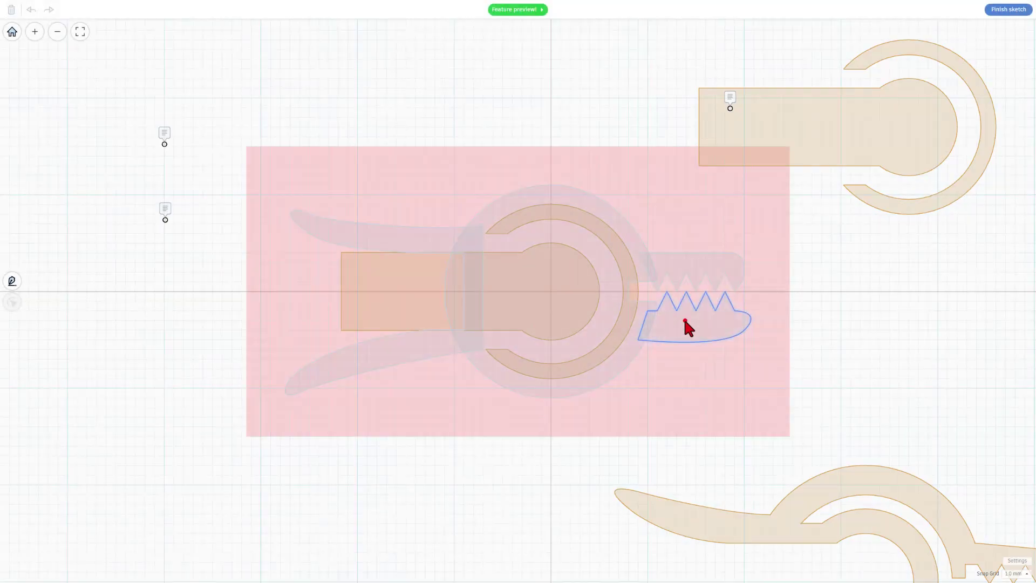
# Try to lengthen the lower jaw by moving its curved front segment outward, and undo the change
pyautogui.click(685, 321)
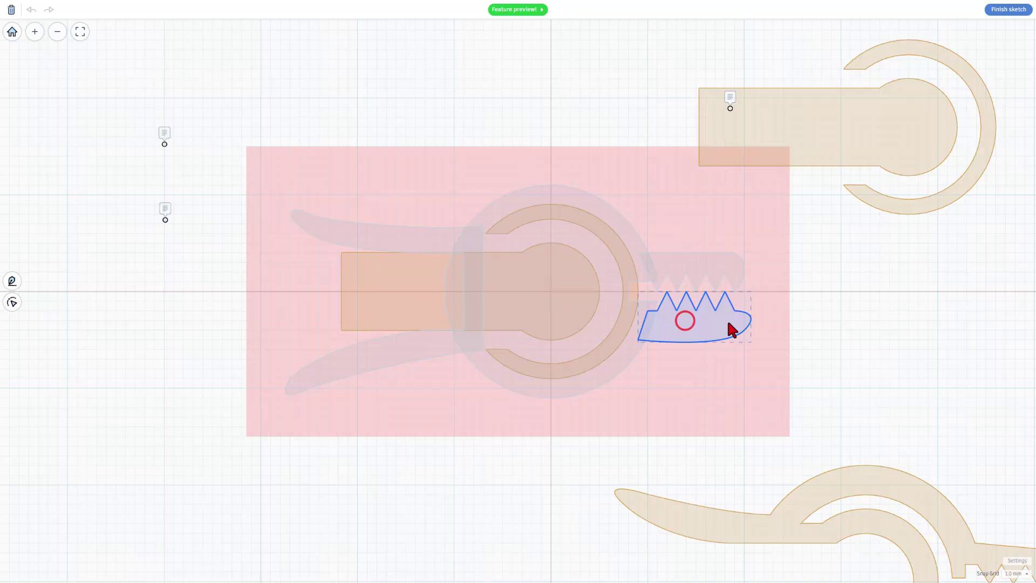
pyautogui.click(746, 321)
pyautogui.doubleClick(729, 322)
pyautogui.click(744, 330)
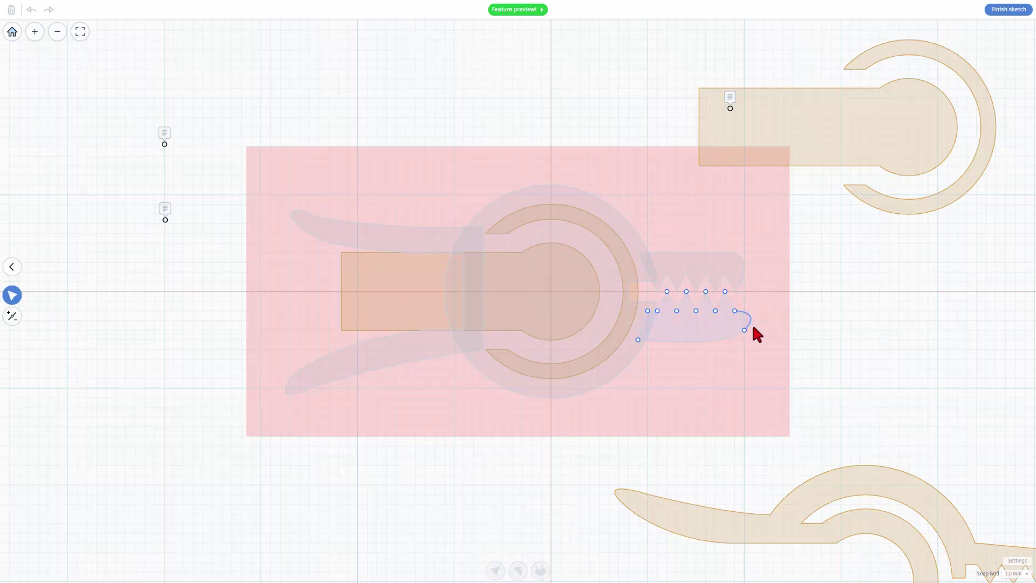
pyautogui.click(751, 319)
pyautogui.press('Delete')
pyautogui.hotkey('ctrl', 'z')
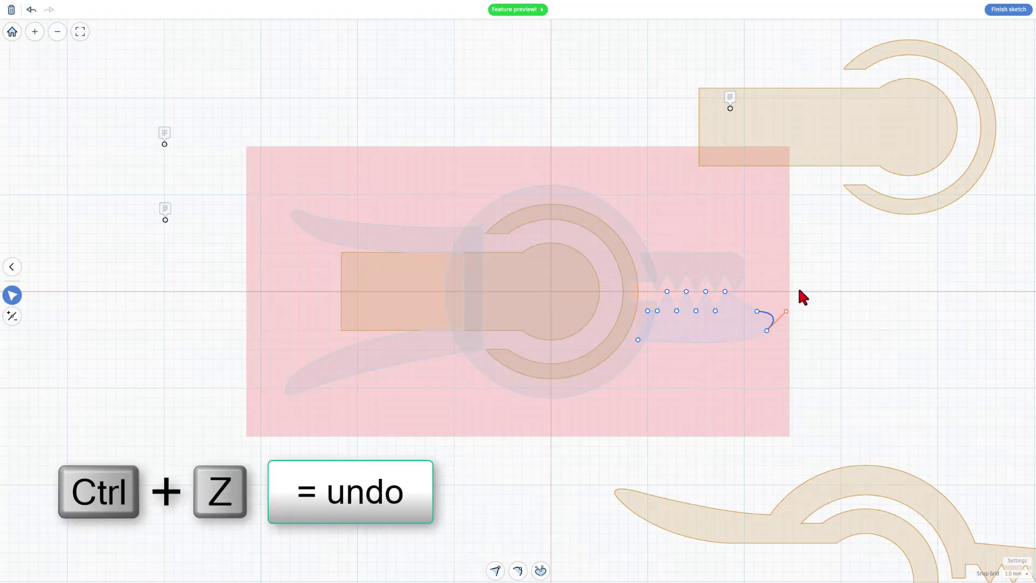
pyautogui.hotkey('ctrl', 'z')
pyautogui.click(788, 270)
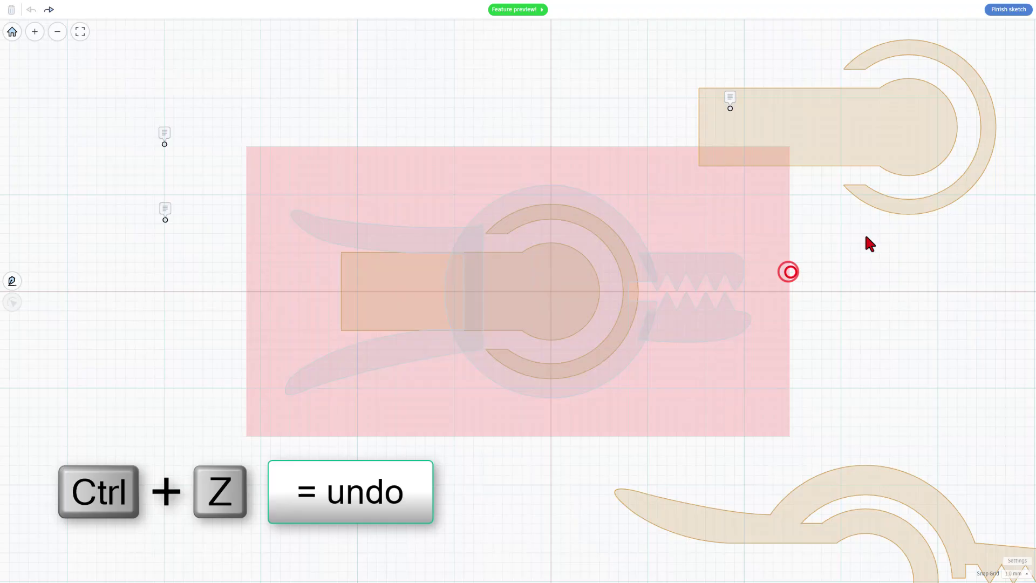
# Finish the body sketch and leave the group to restore the cut-out clip
pyautogui.click(1008, 10)
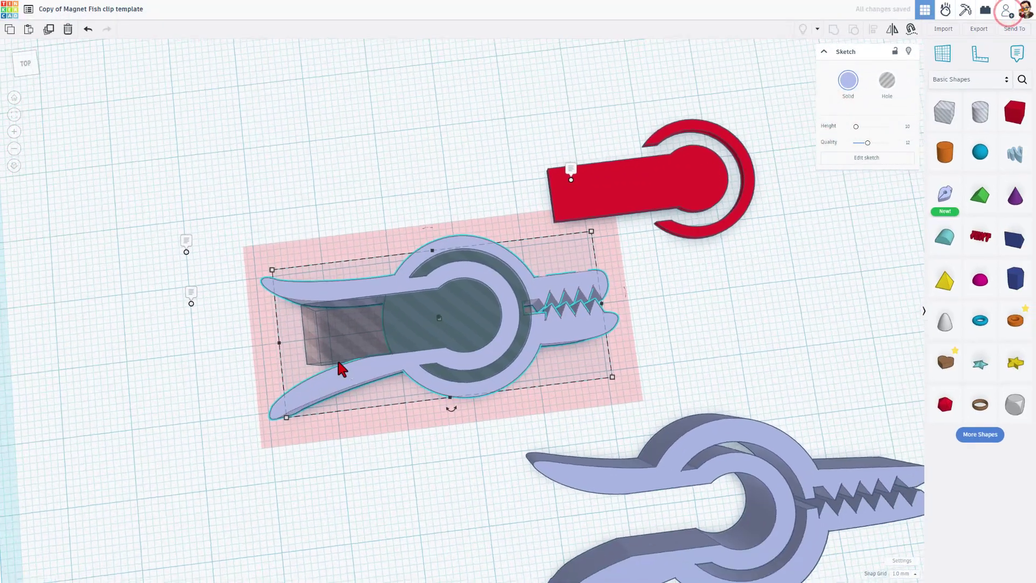
pyautogui.click(271, 236)
pyautogui.moveTo(234, 374); pyautogui.dragTo(356, 337, button='right')
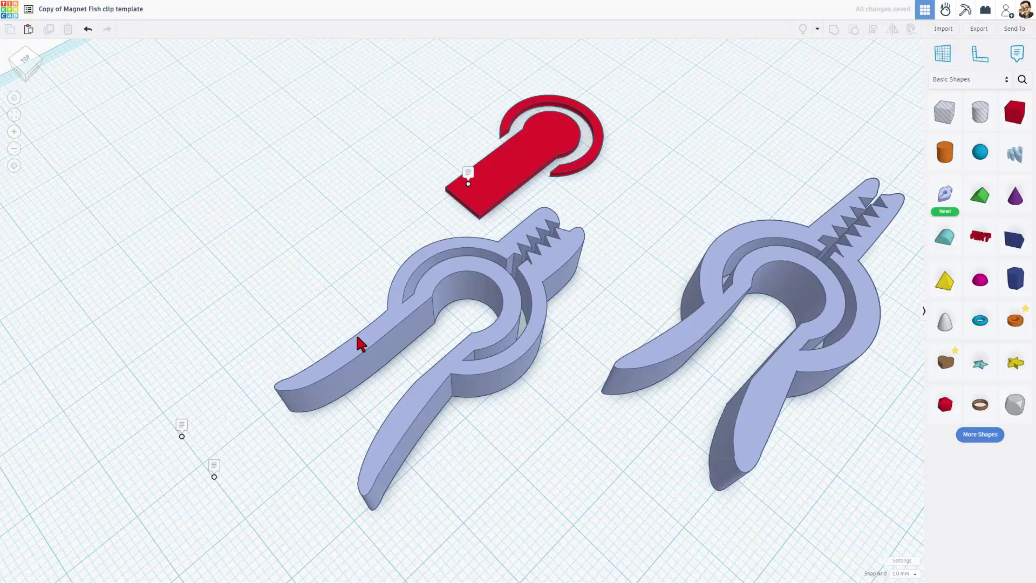